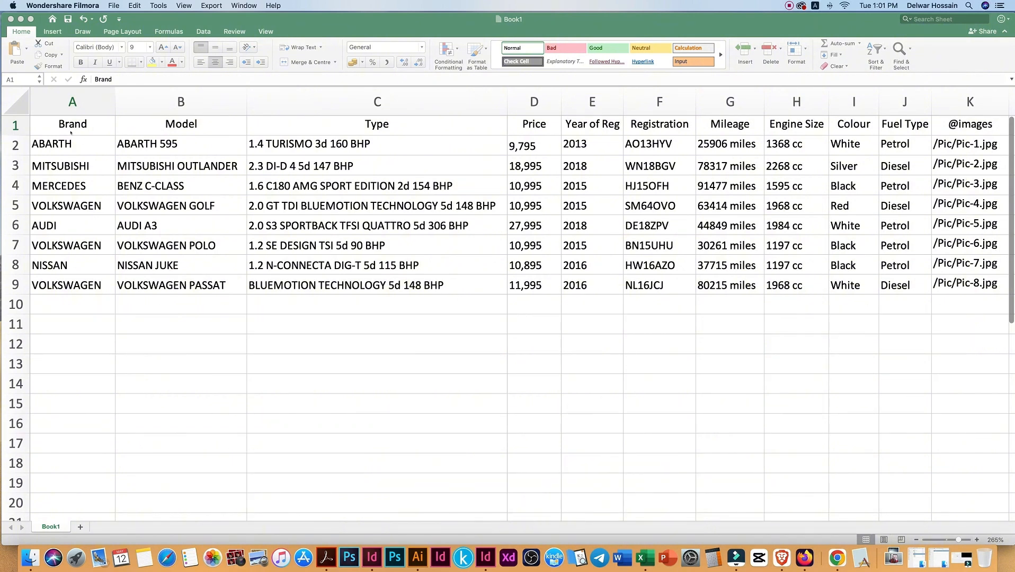
# - Examine the car data columns from Brand to Fuel Type, including the entries listed under Brand, Model and Type
pyautogui.click(71, 125)
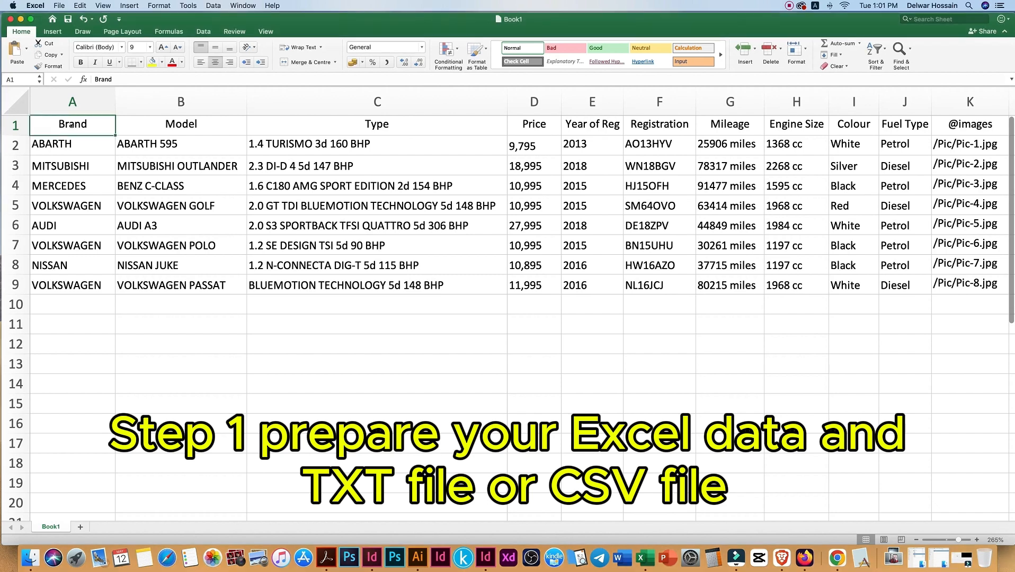
pyautogui.moveTo(66, 145); pyautogui.dragTo(65, 268)
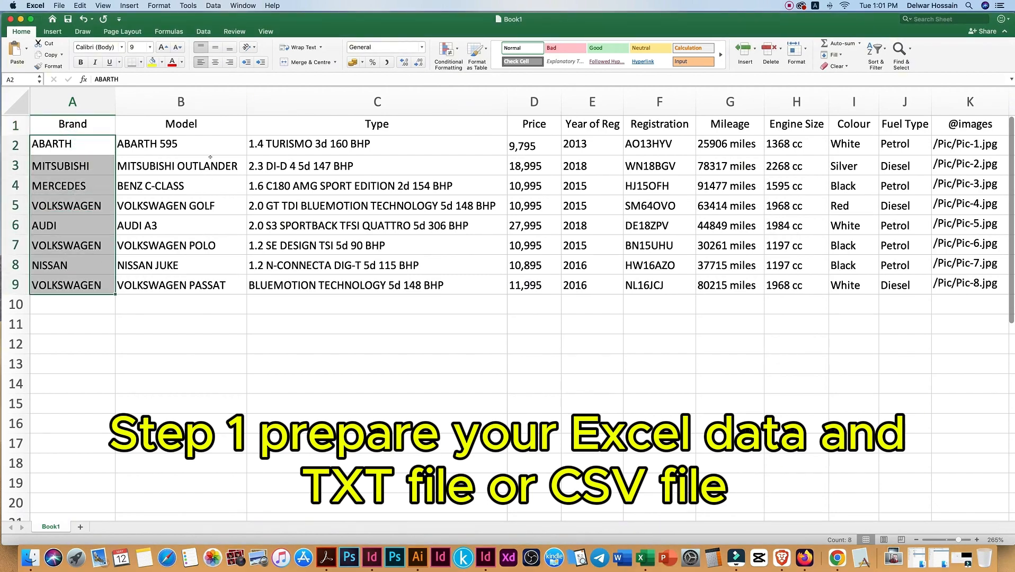
pyautogui.click(204, 125)
pyautogui.moveTo(184, 144); pyautogui.dragTo(185, 286)
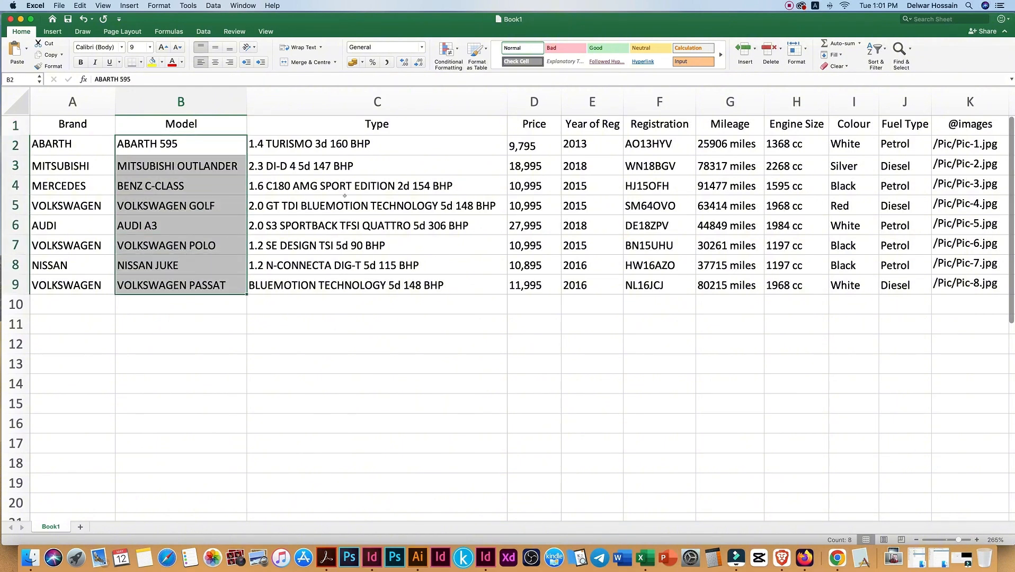
pyautogui.click(368, 127)
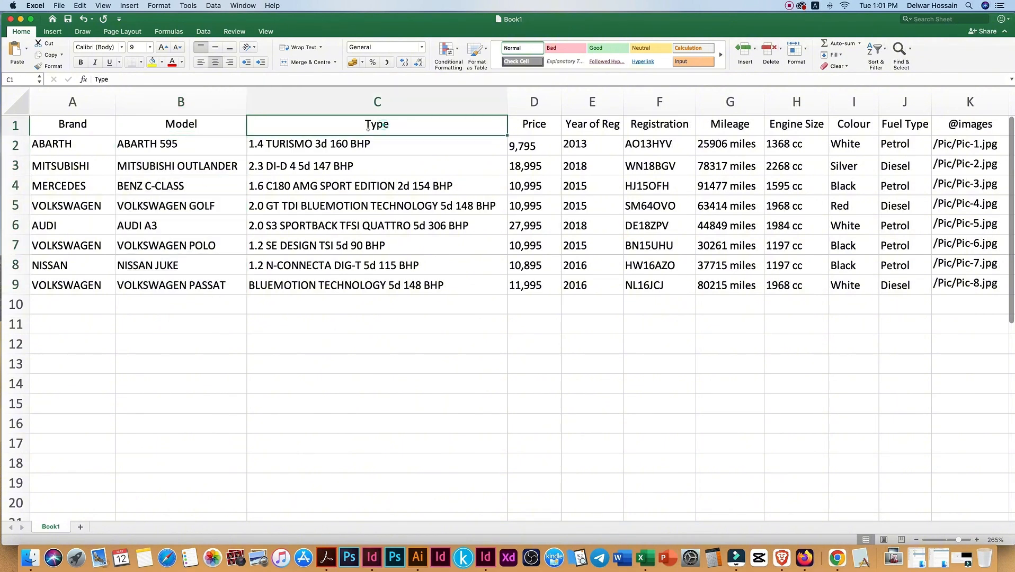
pyautogui.moveTo(355, 142); pyautogui.dragTo(351, 285)
pyautogui.click(533, 124)
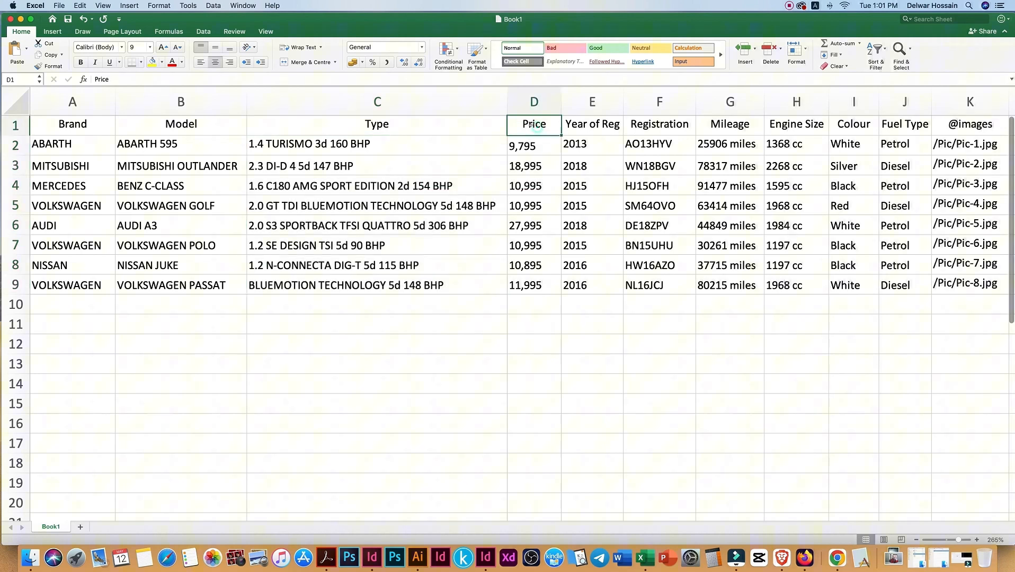
pyautogui.click(590, 123)
pyautogui.click(666, 123)
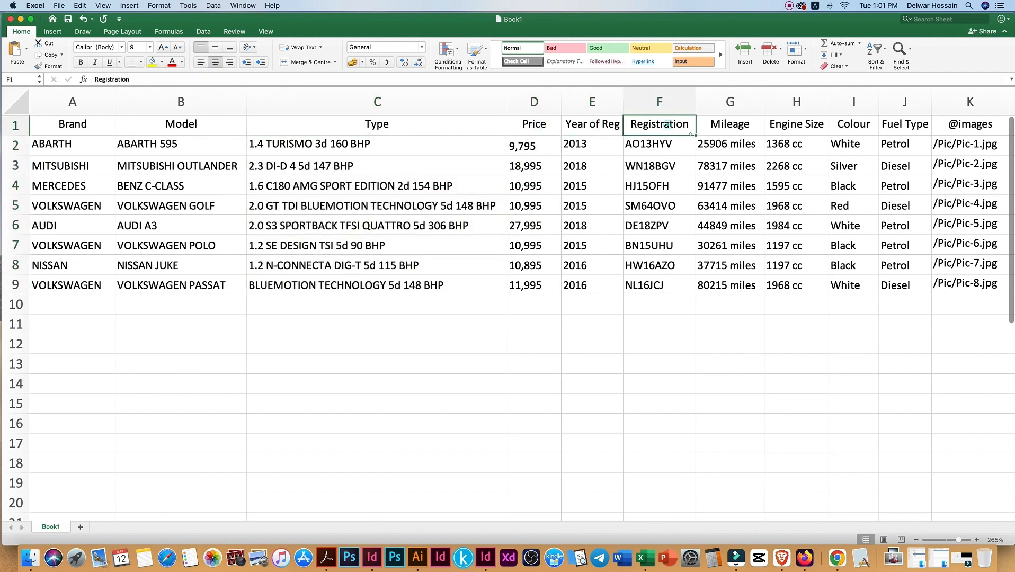
pyautogui.click(726, 123)
pyautogui.click(797, 128)
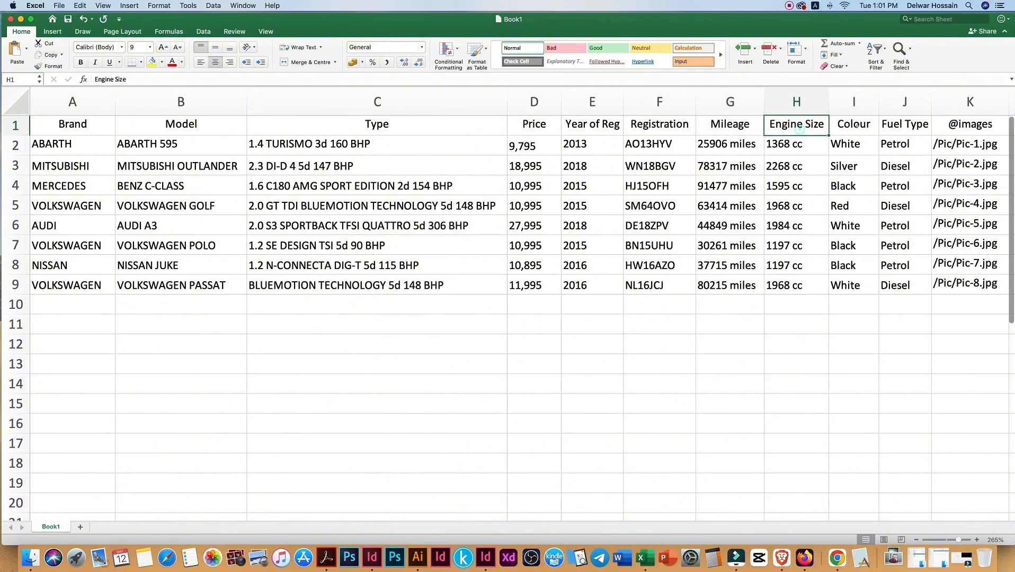
pyautogui.click(856, 126)
pyautogui.click(899, 124)
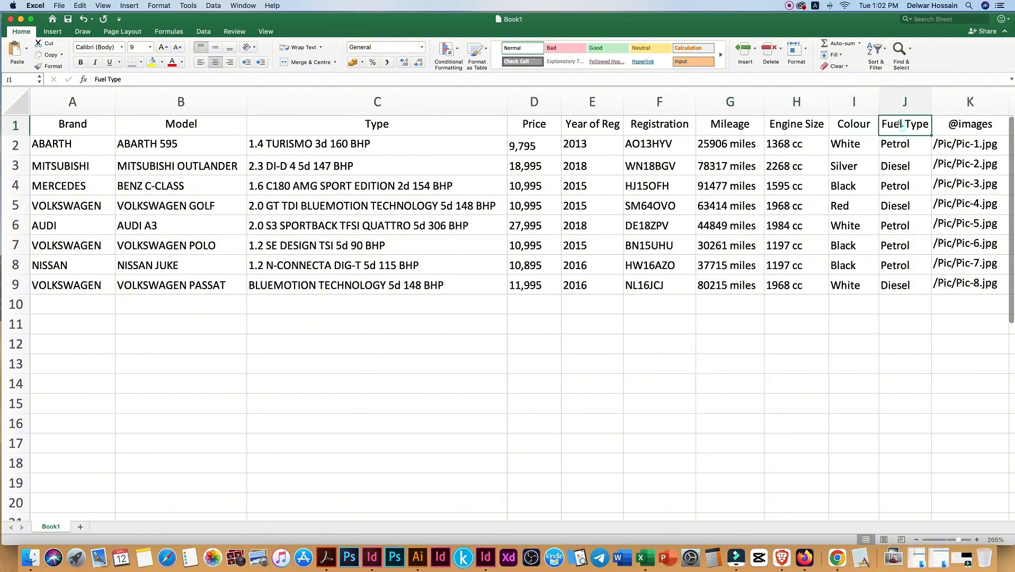
pyautogui.click(968, 125)
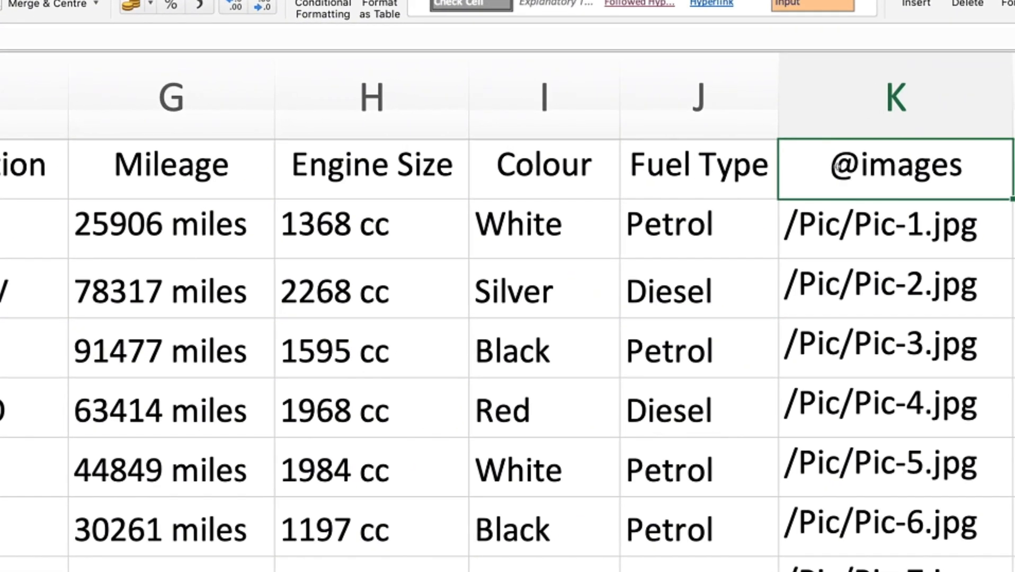
pyautogui.doubleClick(827, 170)
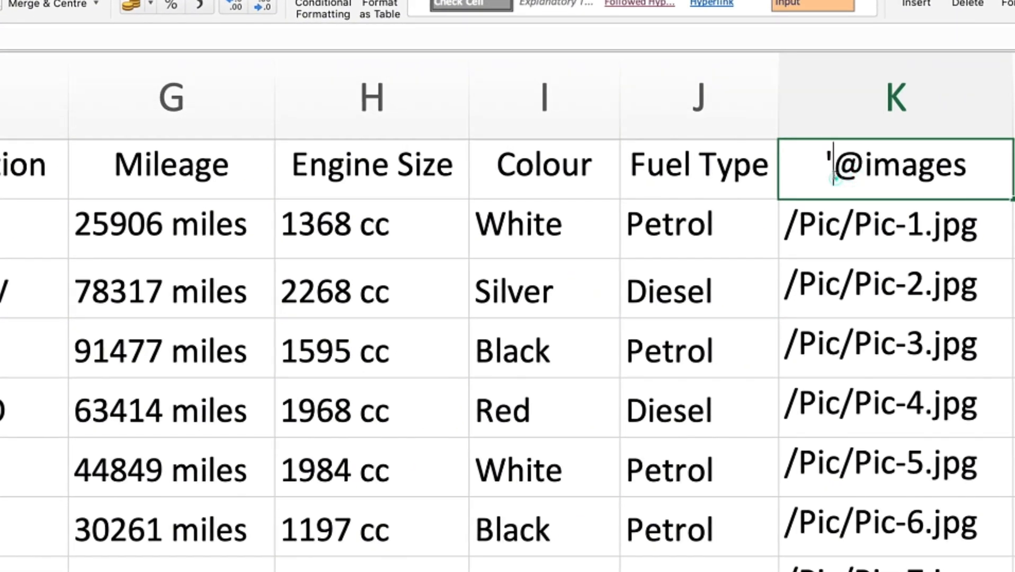
pyautogui.moveTo(858, 168); pyautogui.dragTo(817, 169)
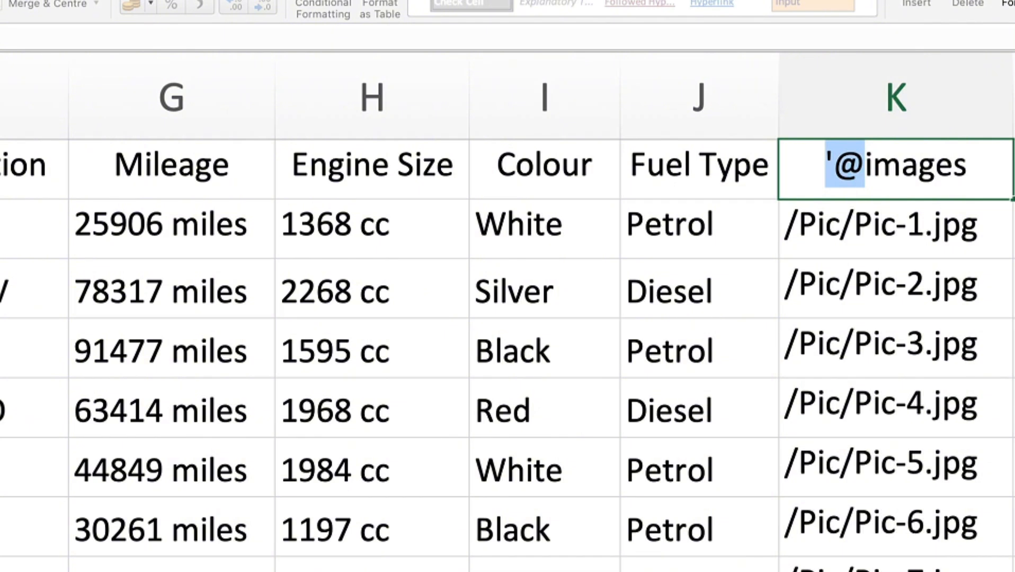
pyautogui.press('Right')
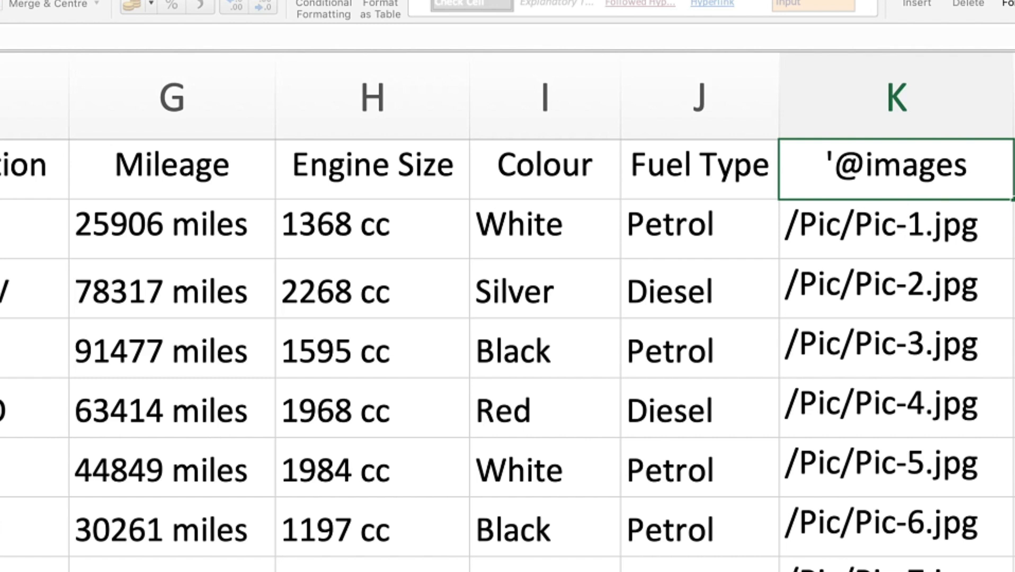
pyautogui.press('BackSpace')
pyautogui.press('BackSpace')
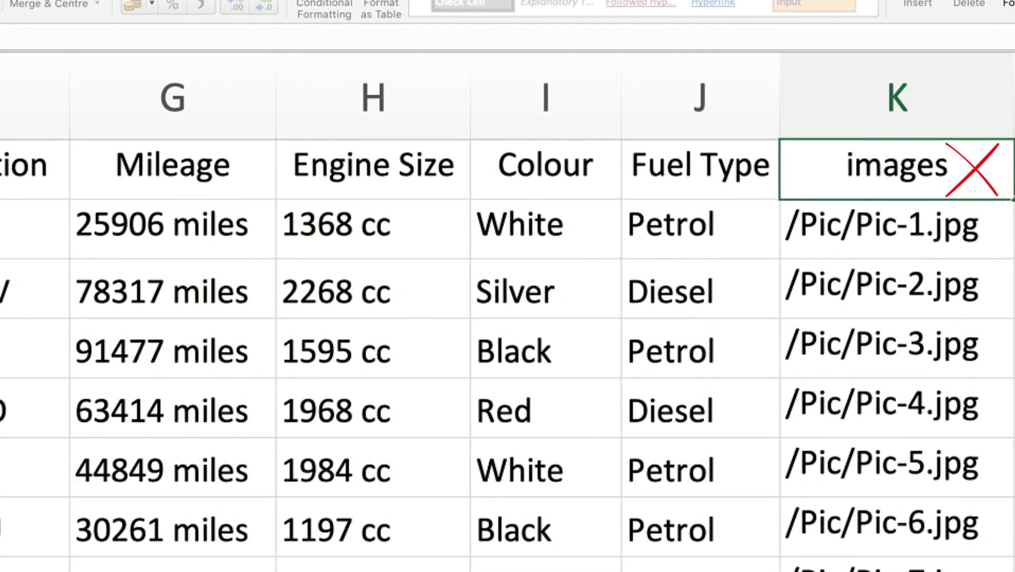
pyautogui.write("'@")
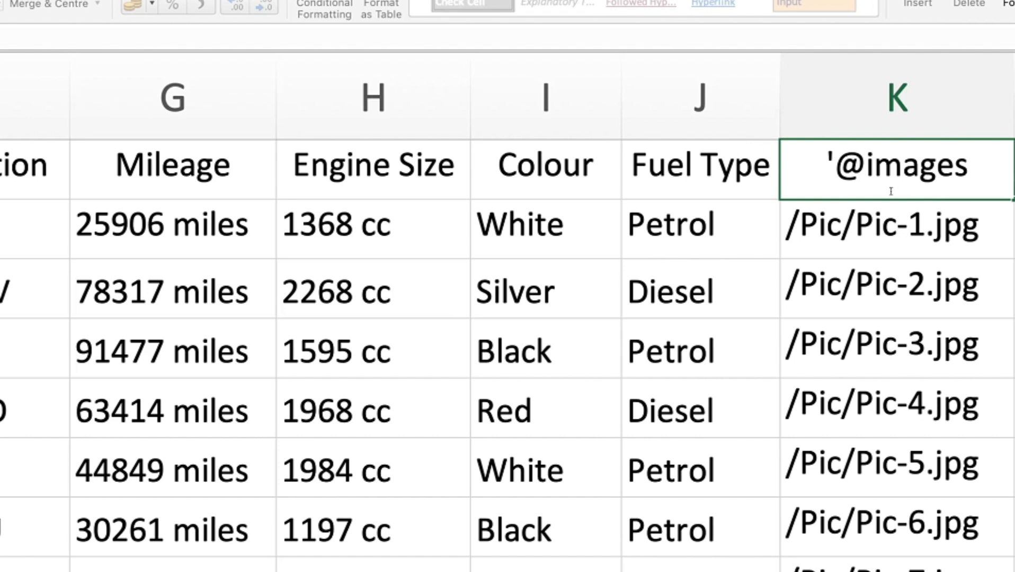
pyautogui.moveTo(827, 183); pyautogui.dragTo(851, 188)
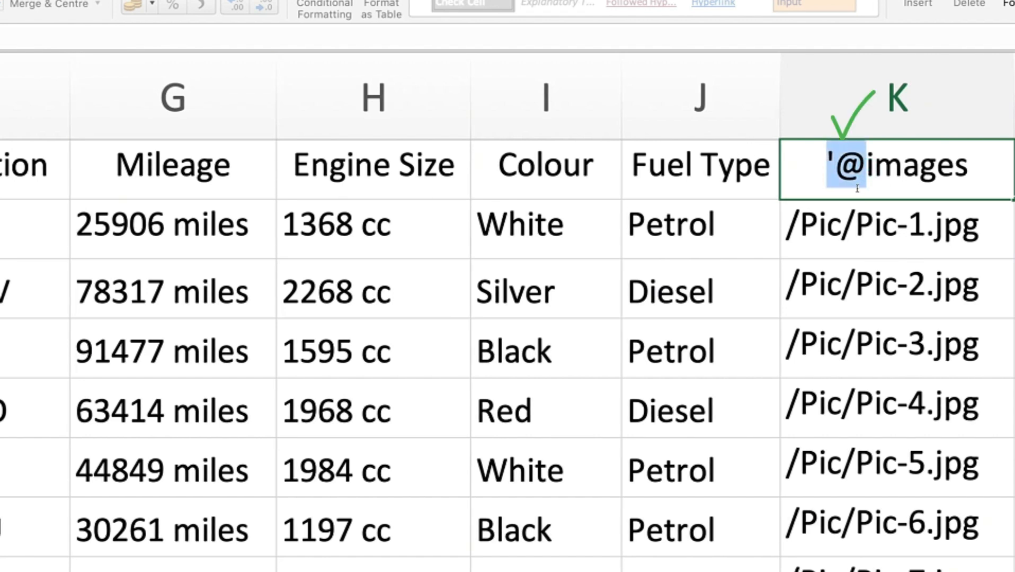
# - Delete the leading slash from the first image path in K2, and restore it as /Pic/Pic-1.jpg
pyautogui.click(837, 223)
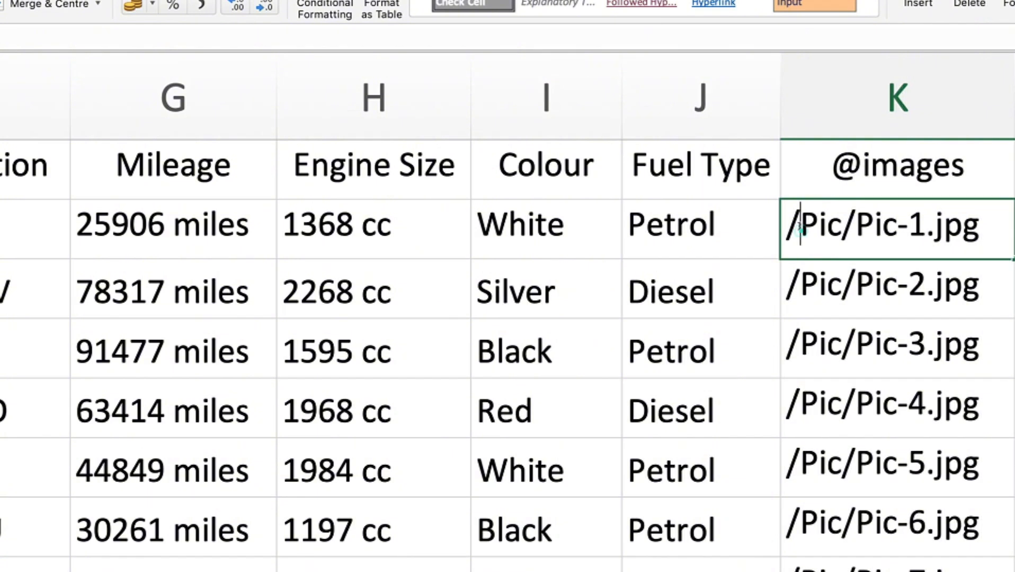
pyautogui.doubleClick(792, 223)
pyautogui.moveTo(799, 224); pyautogui.dragTo(777, 221)
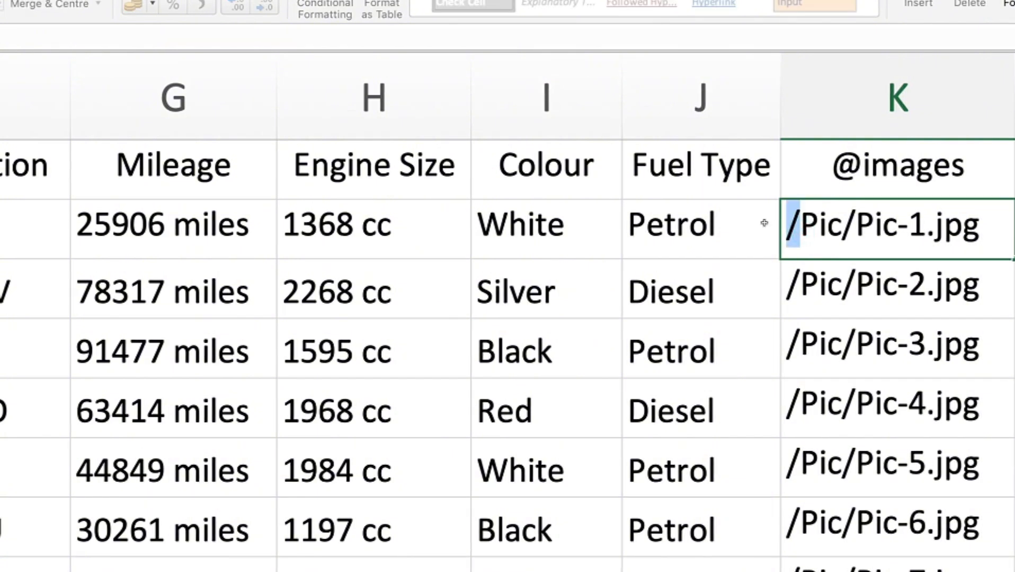
pyautogui.press('BackSpace')
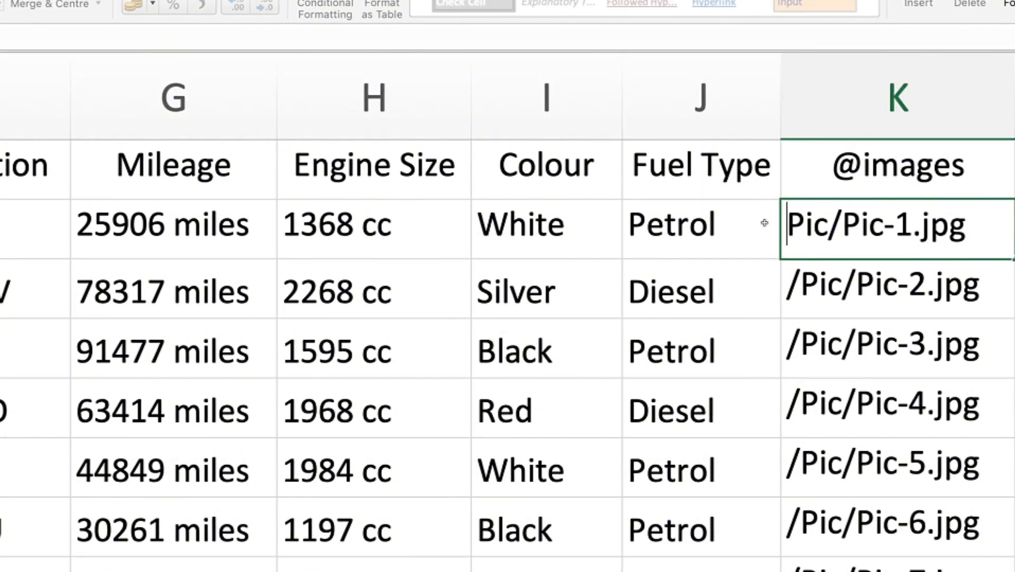
pyautogui.click(814, 286)
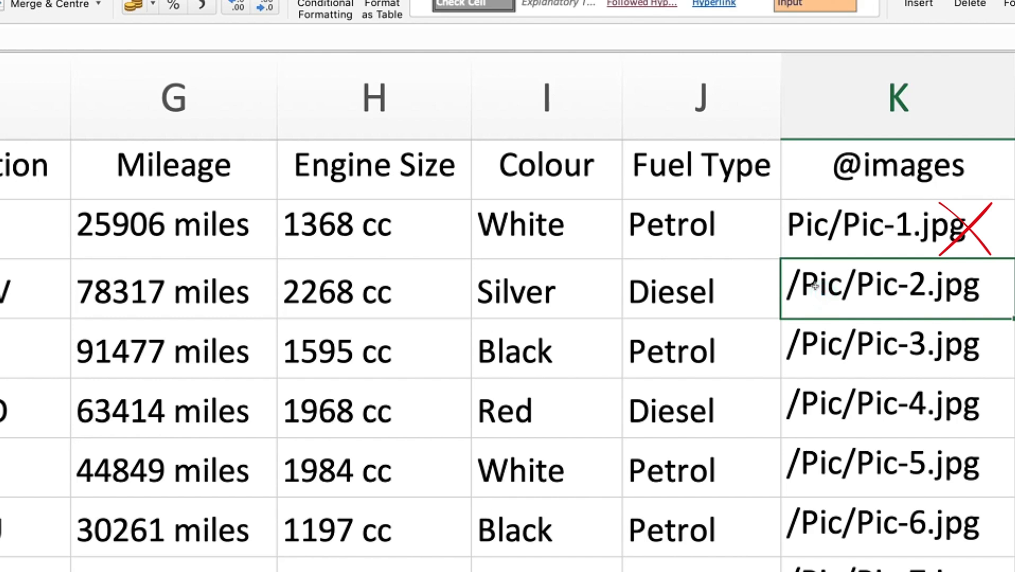
pyautogui.doubleClick(790, 241)
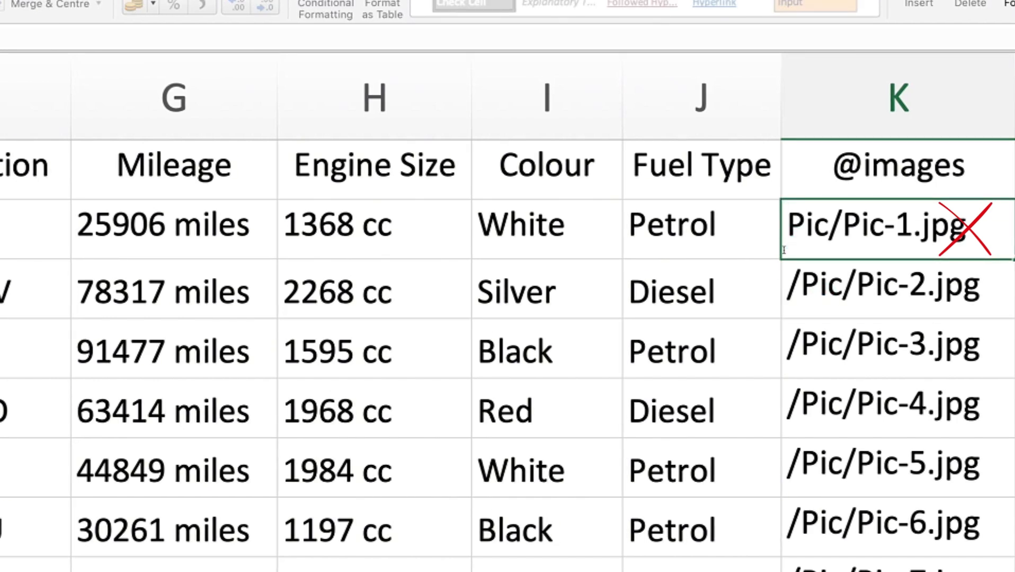
pyautogui.write('/')
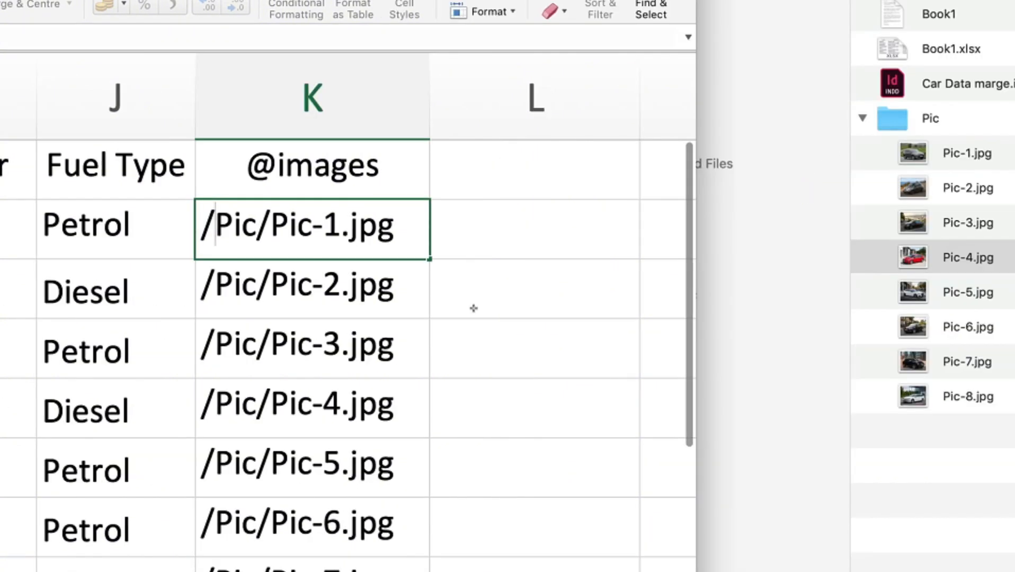
pyautogui.click(481, 316)
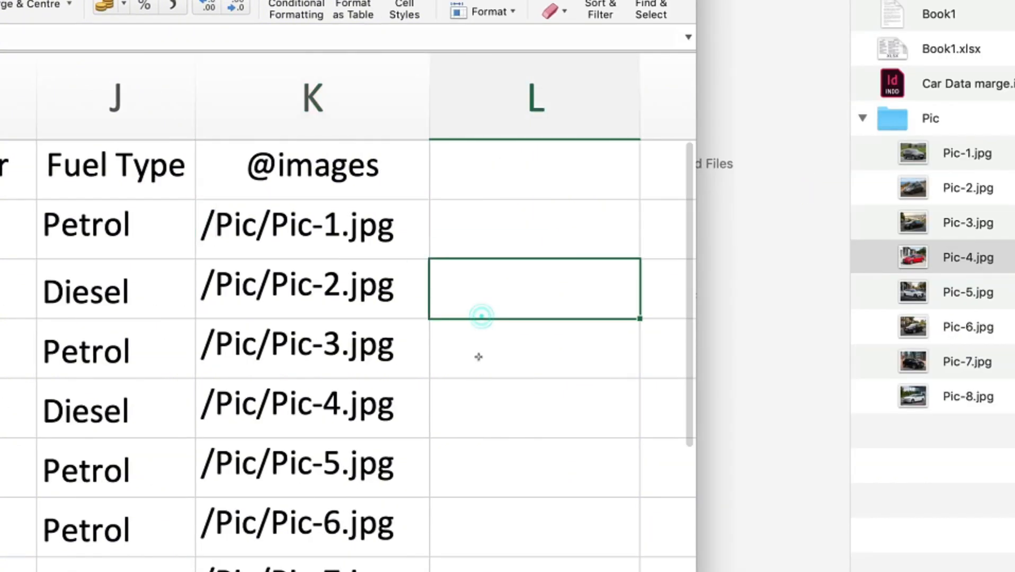
pyautogui.click(227, 215)
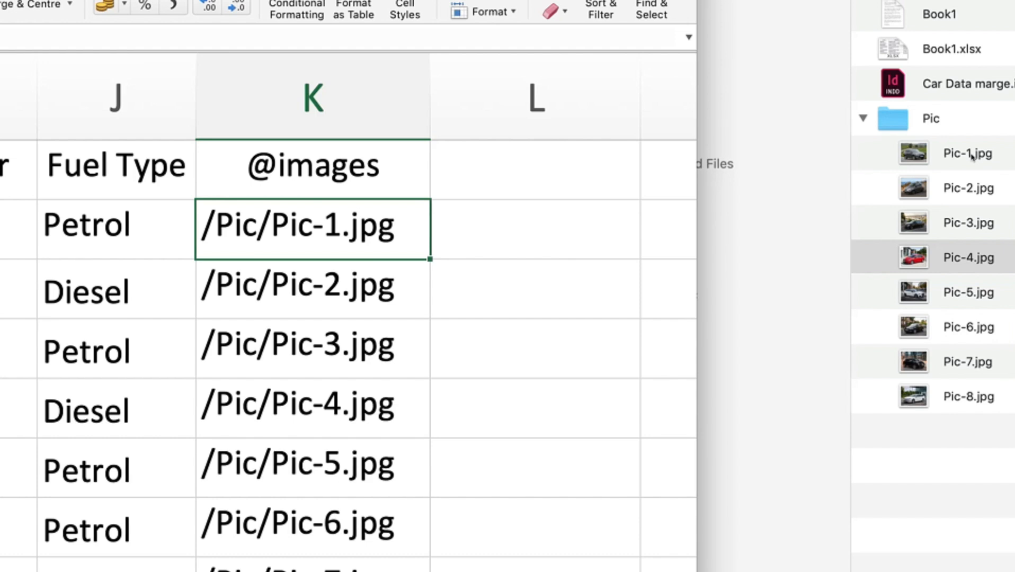
pyautogui.click(324, 286)
pyautogui.click(338, 344)
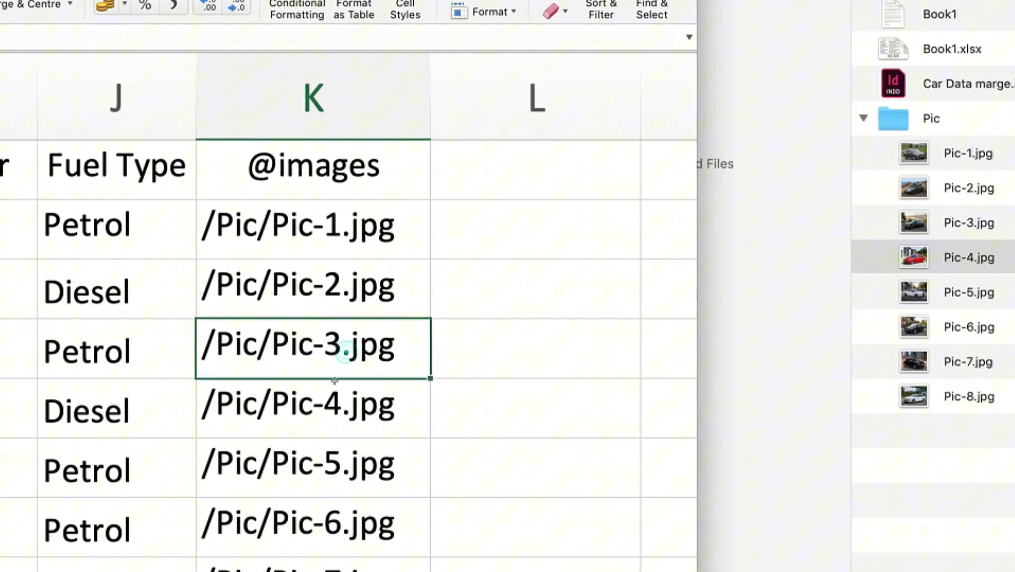
pyautogui.click(343, 407)
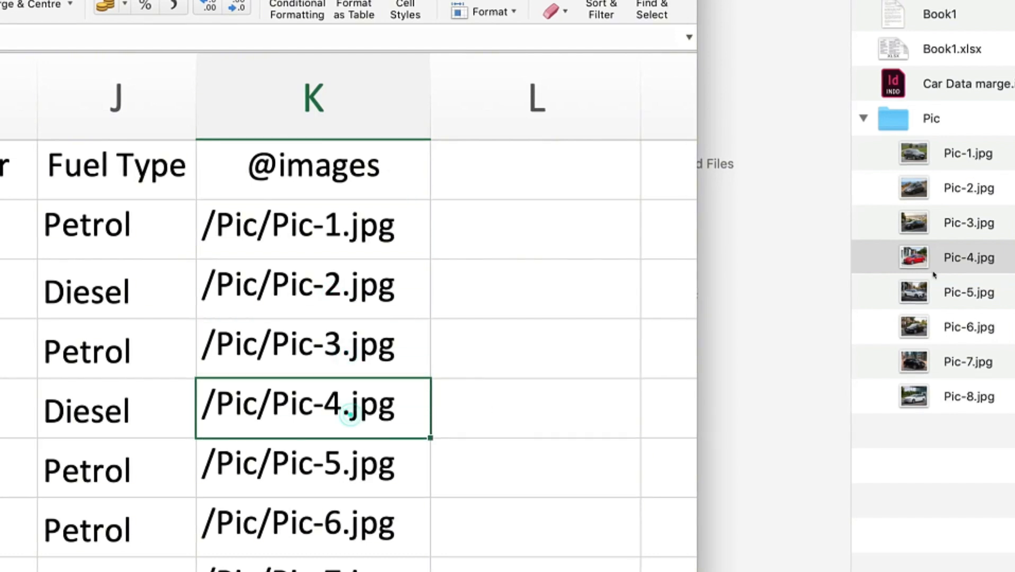
pyautogui.click(976, 295)
pyautogui.click(974, 294)
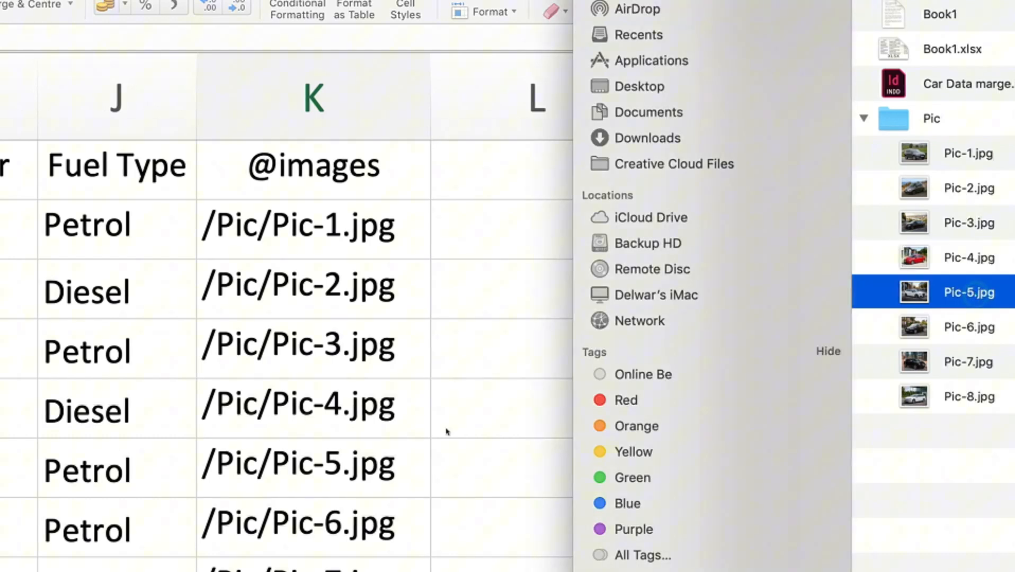
pyautogui.click(305, 464)
pyautogui.click(296, 454)
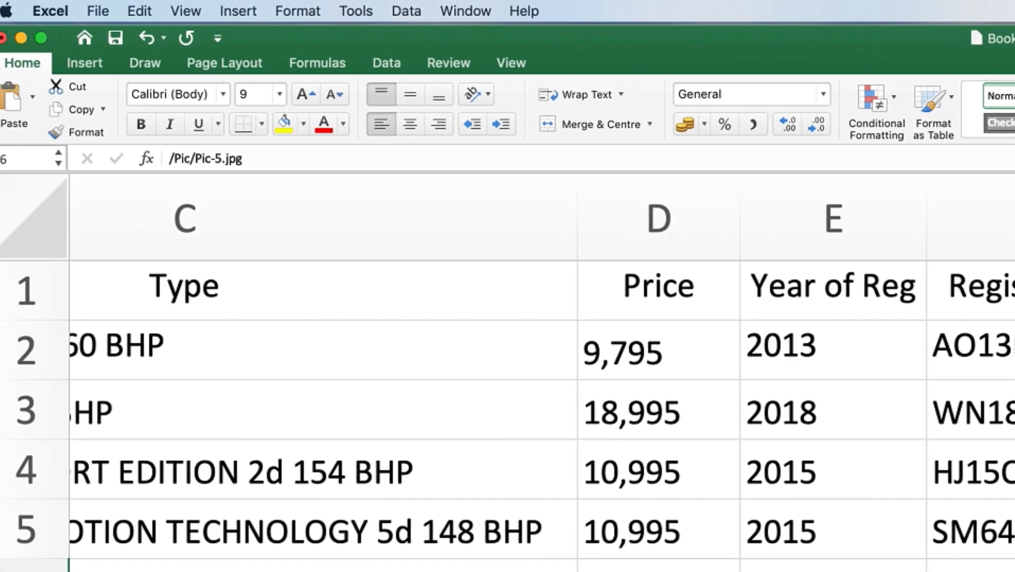
# - Save the workbook as Tab-delimited Text (.txt) and agree to keep using that format
pyautogui.click(98, 11)
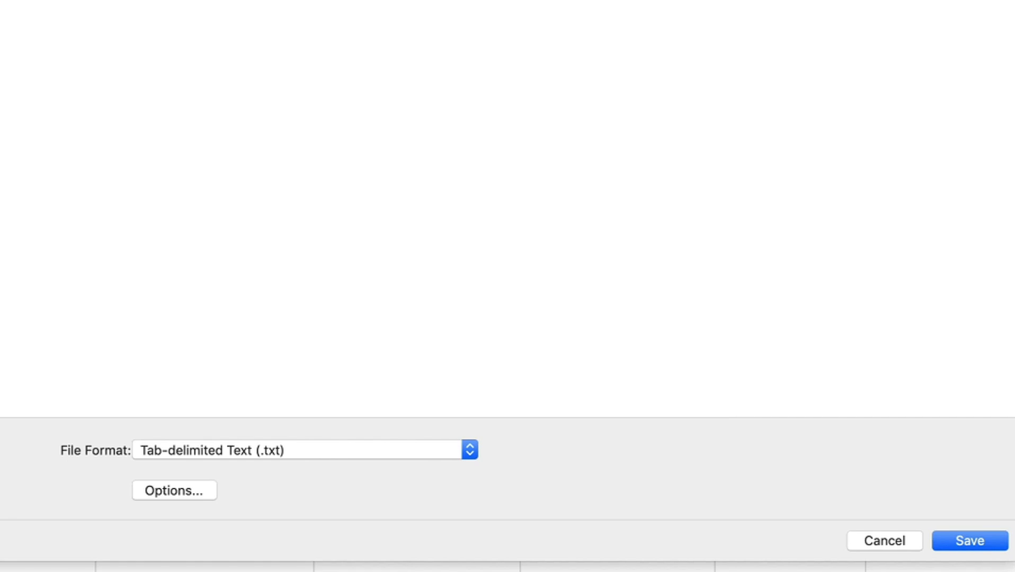
pyautogui.click(307, 454)
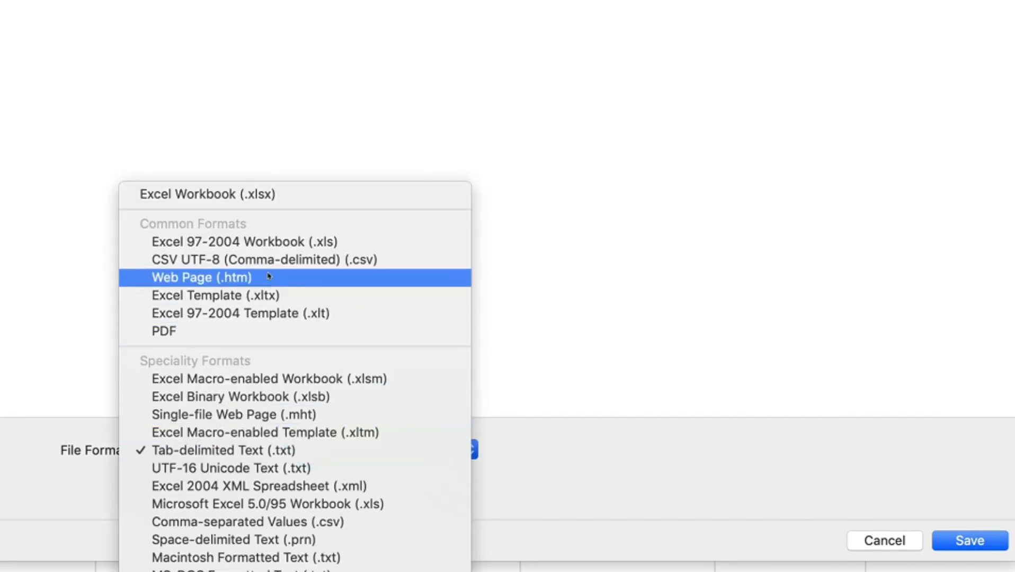
pyautogui.click(227, 451)
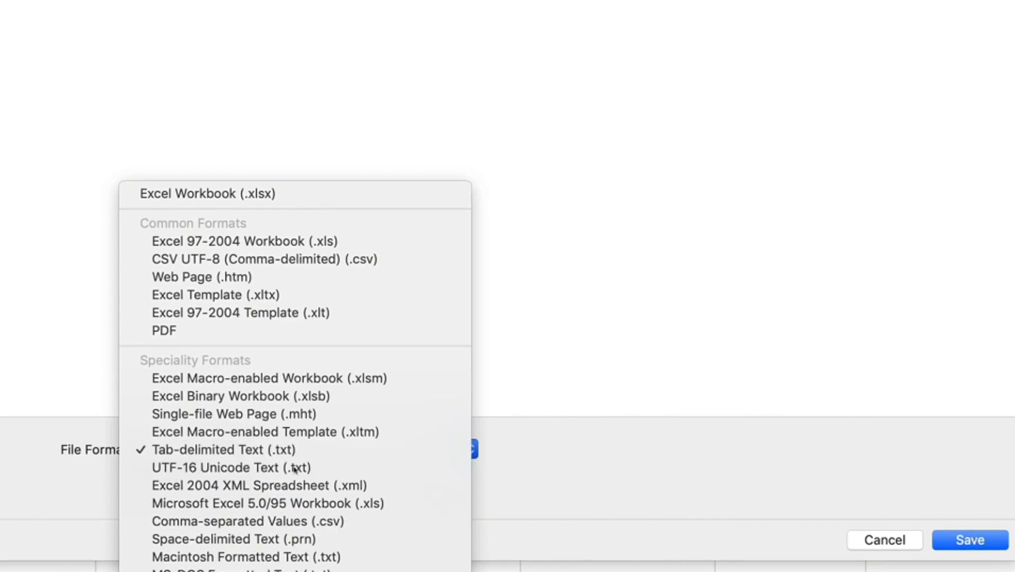
pyautogui.click(229, 451)
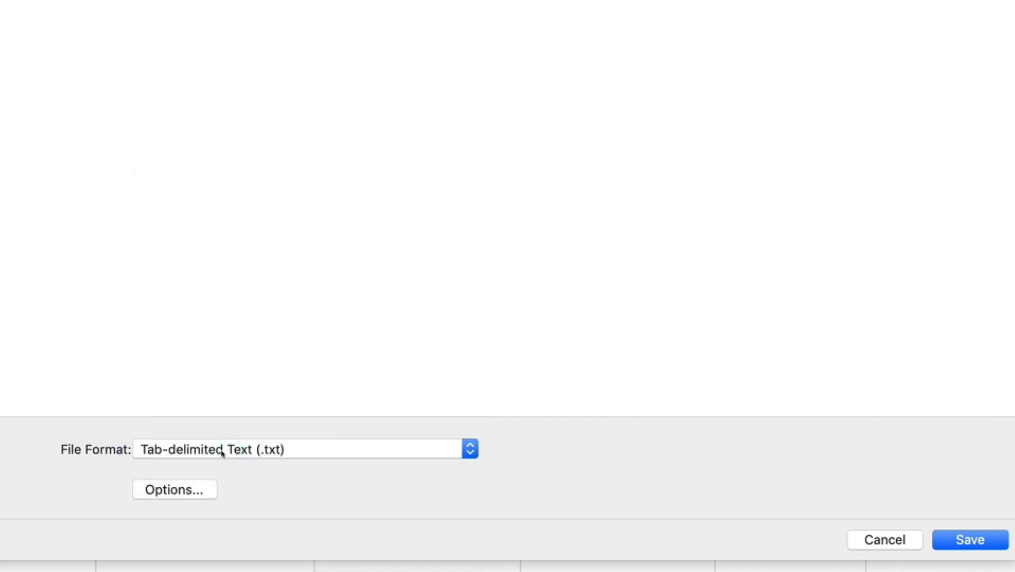
pyautogui.click(968, 540)
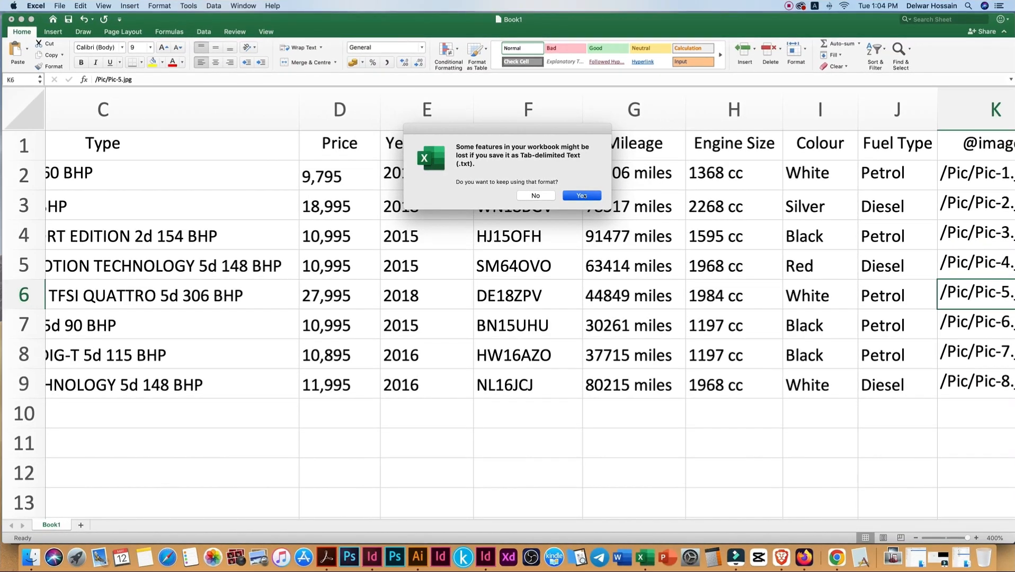
pyautogui.click(581, 196)
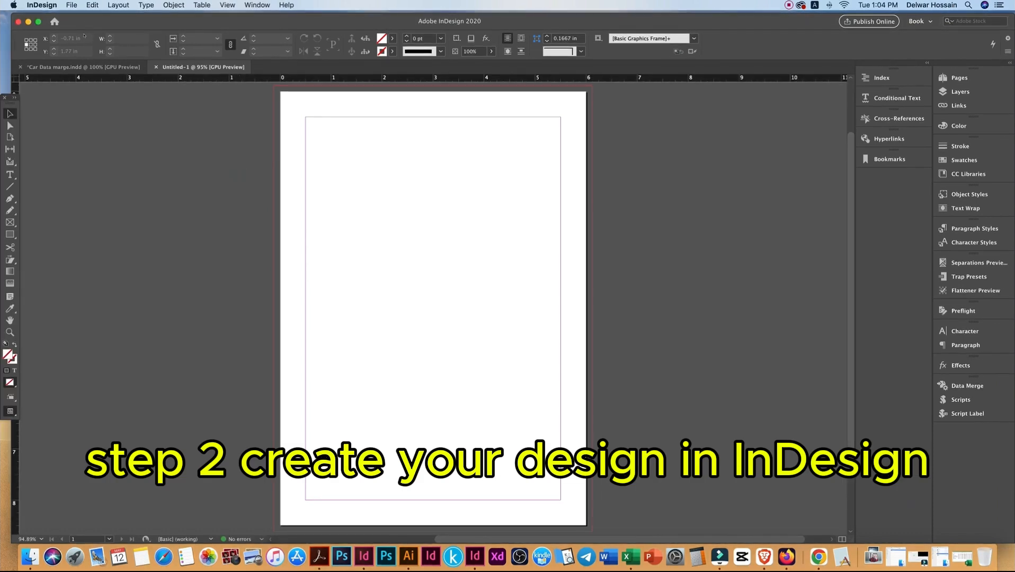
# - Start a new document with inches as the unit, 6 in wide and 8.5 in high
pyautogui.click(73, 6)
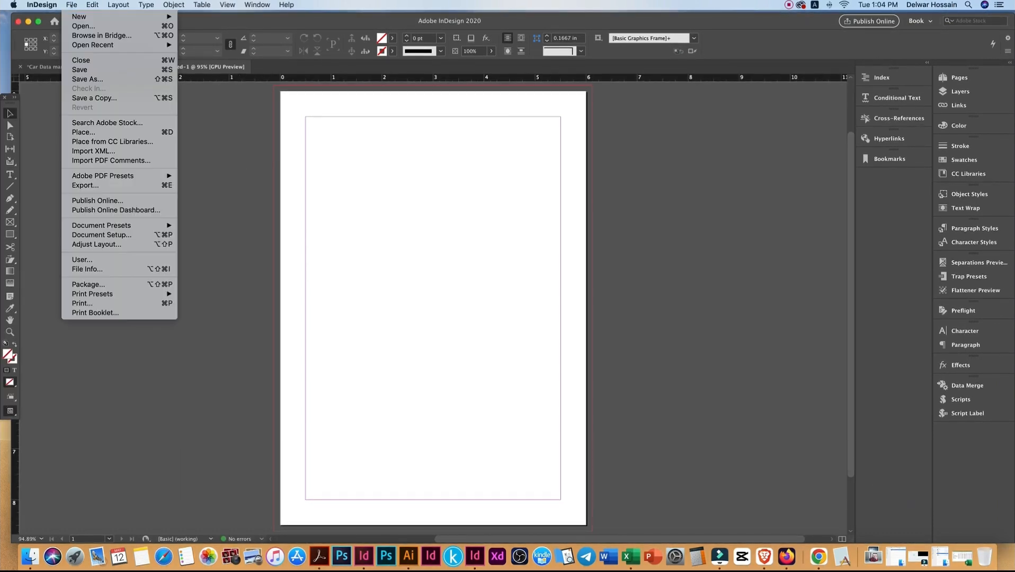
pyautogui.moveTo(72, 15)
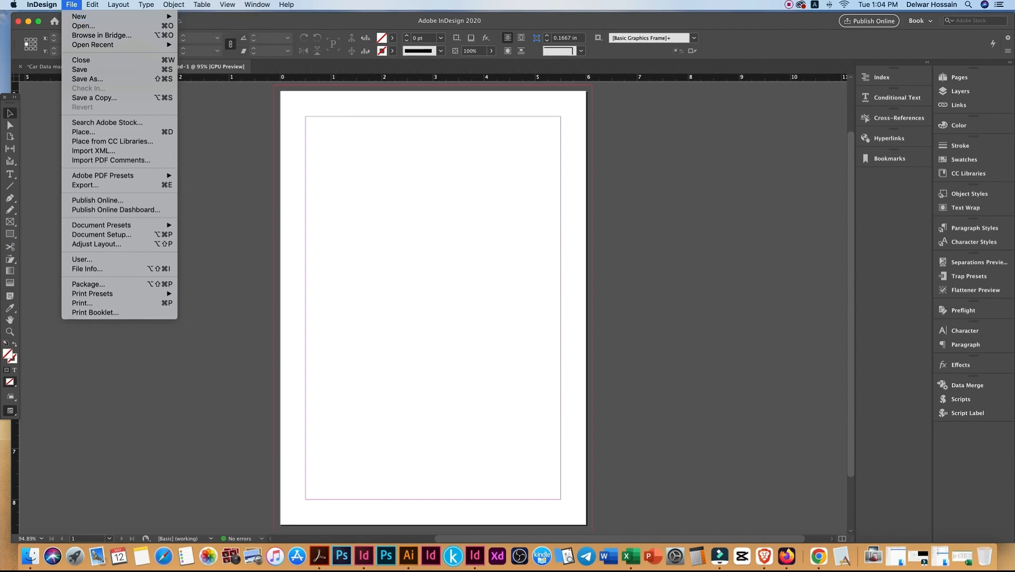
pyautogui.click(207, 18)
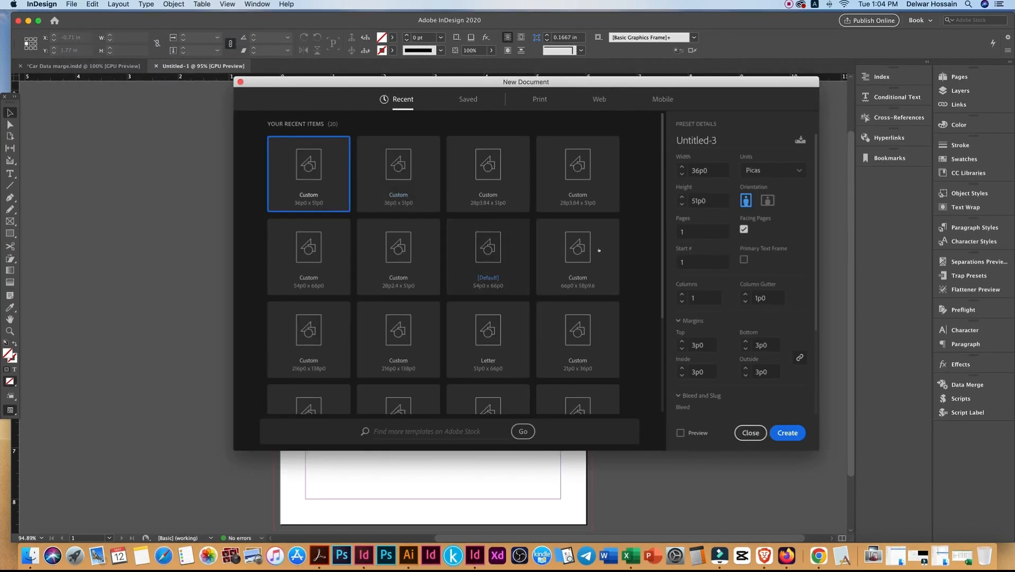
pyautogui.click(771, 170)
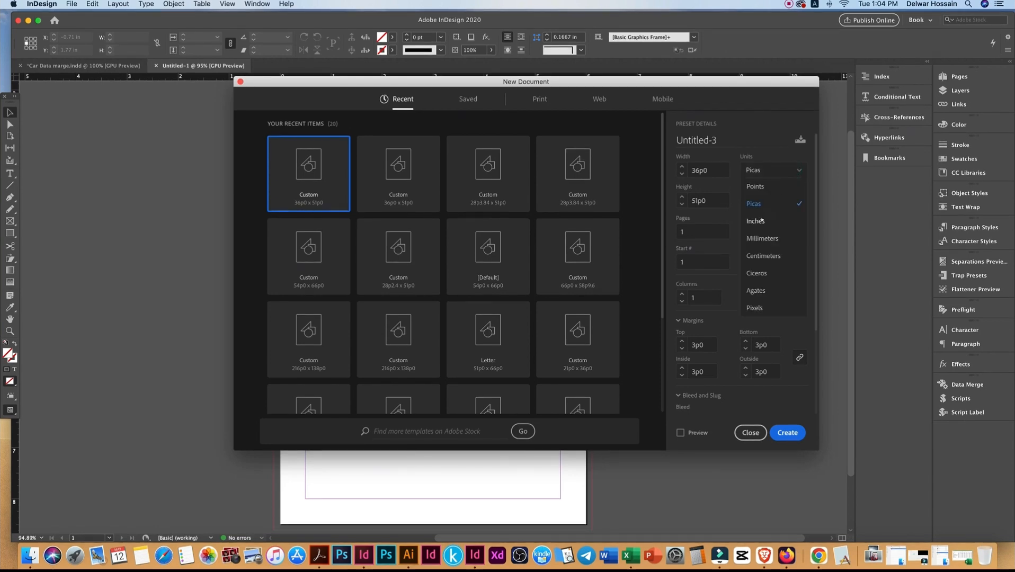
pyautogui.click(763, 220)
pyautogui.doubleClick(694, 168)
pyautogui.write('6')
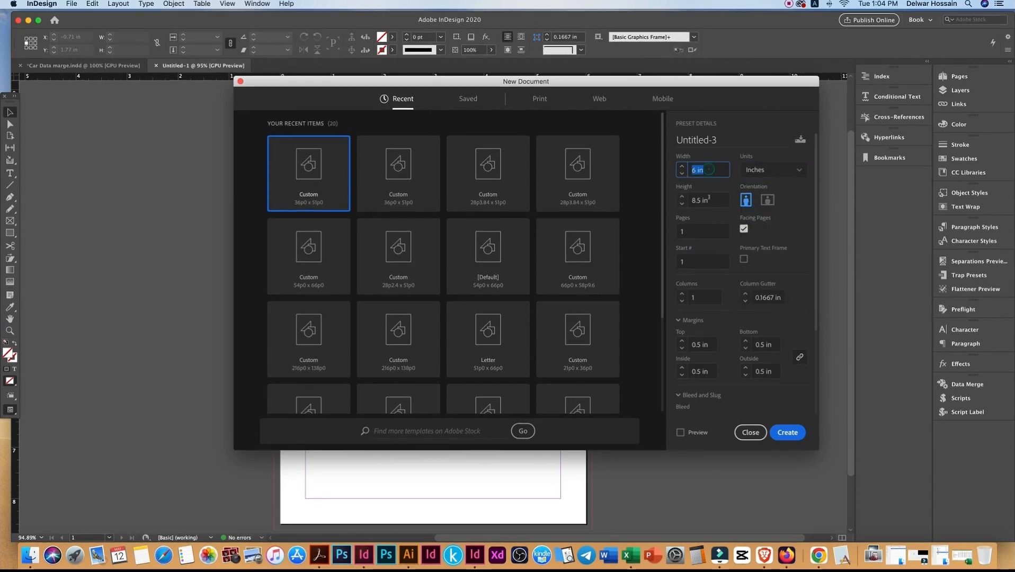
pyautogui.press('Tab')
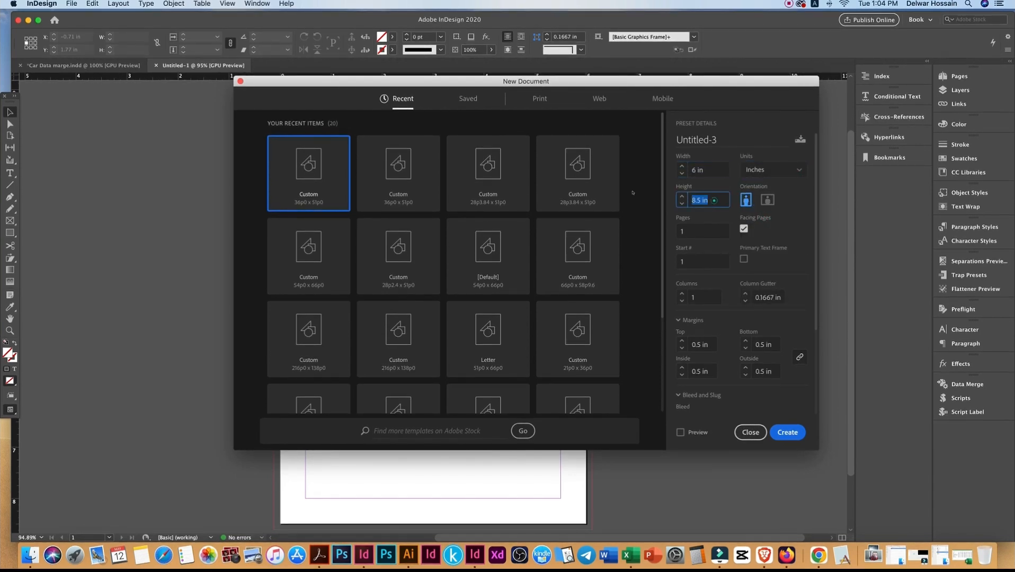
# - Keep all margins at 0.5 in and all bleeds at 0.1181 in, and create the document
pyautogui.doubleClick(710, 344)
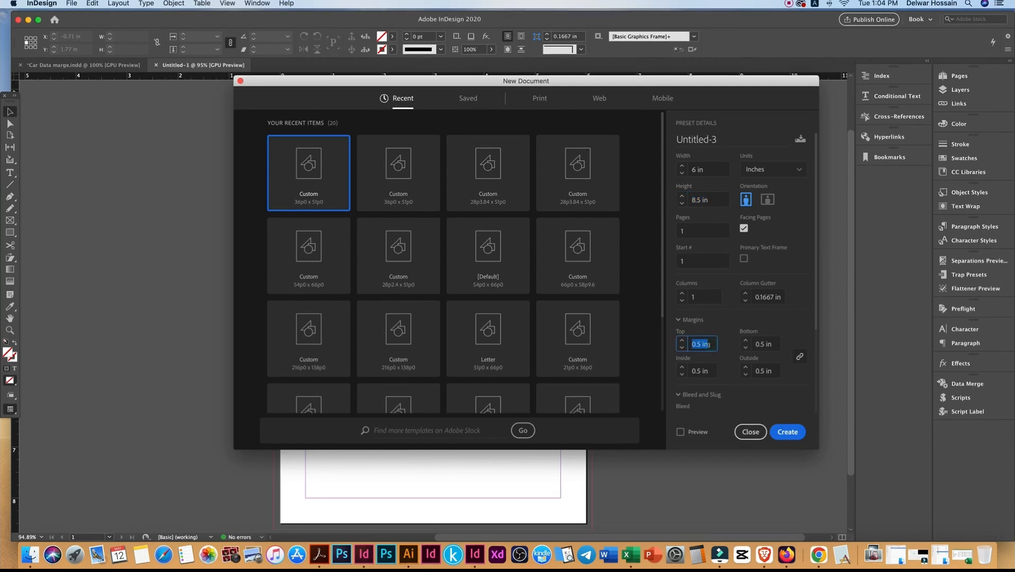
pyautogui.scroll(-5, 706, 371)
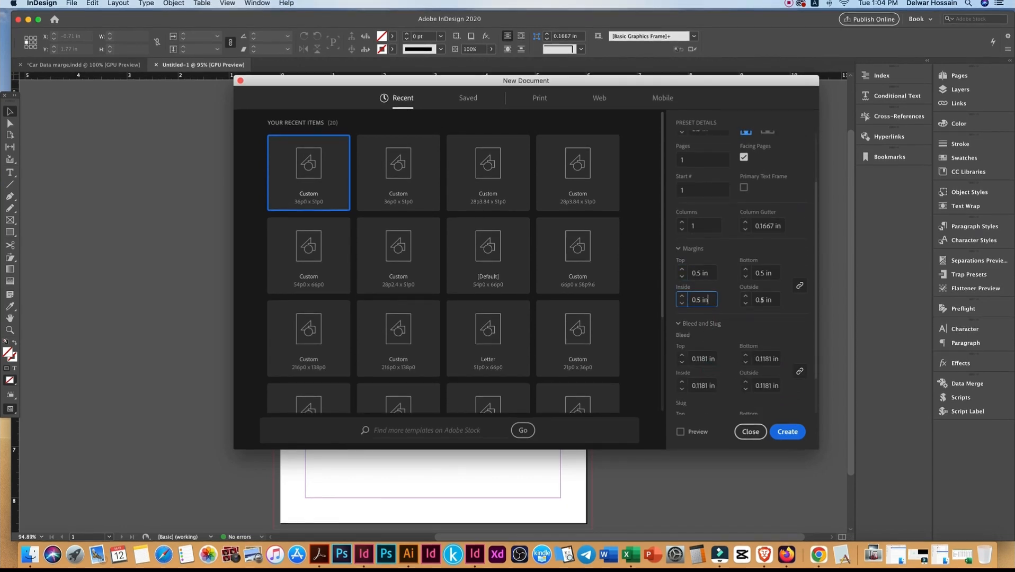
pyautogui.click(764, 260)
pyautogui.scroll(-1, 760, 221)
pyautogui.doubleClick(763, 225)
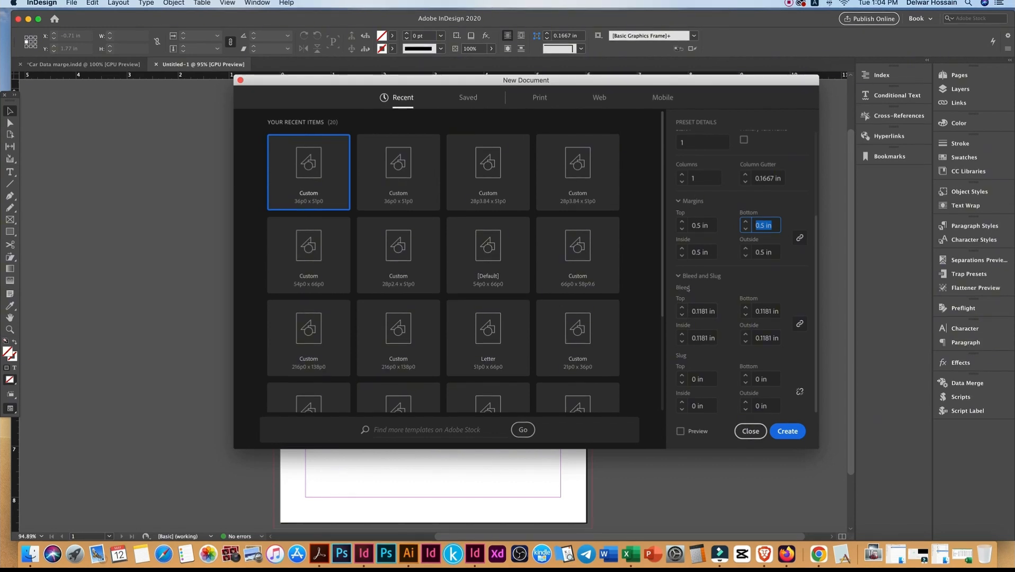
pyautogui.doubleClick(700, 310)
pyautogui.doubleClick(700, 338)
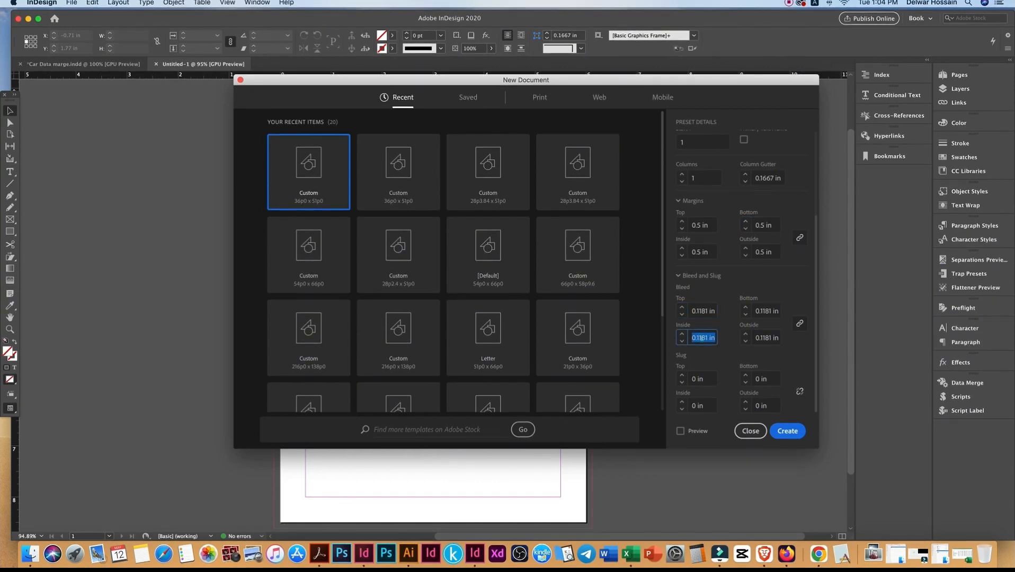
pyautogui.doubleClick(763, 311)
pyautogui.doubleClick(762, 337)
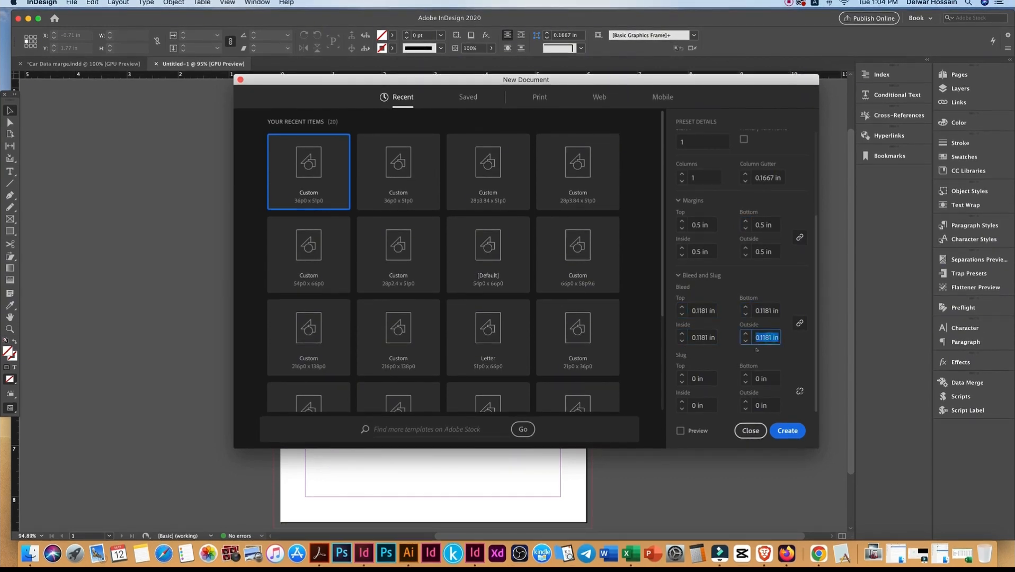
pyautogui.click(787, 431)
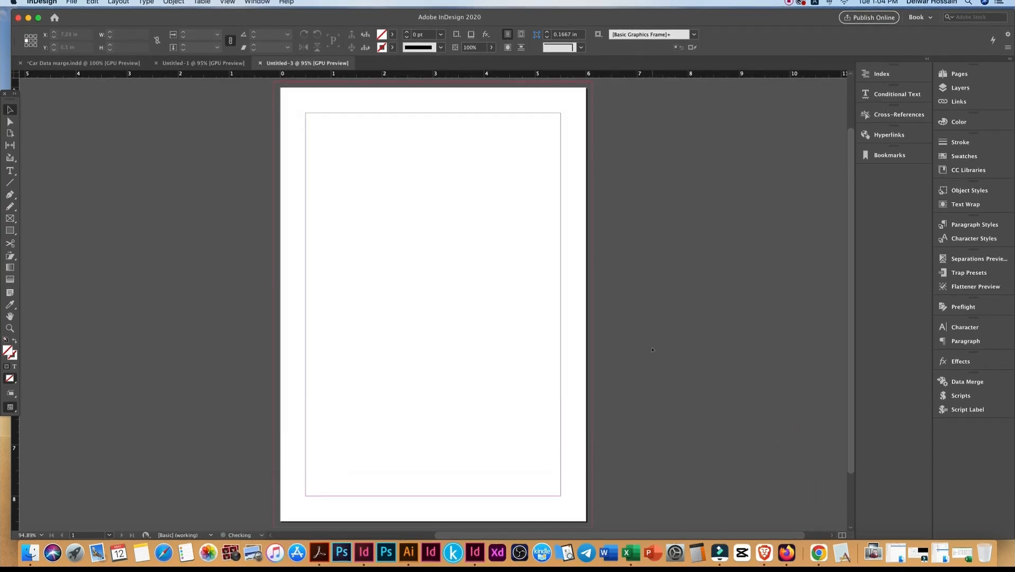
# - Switch to the Car Data marge.indd document and examine its Price, Brand, Model and Type placeholder text
pyautogui.click(485, 268)
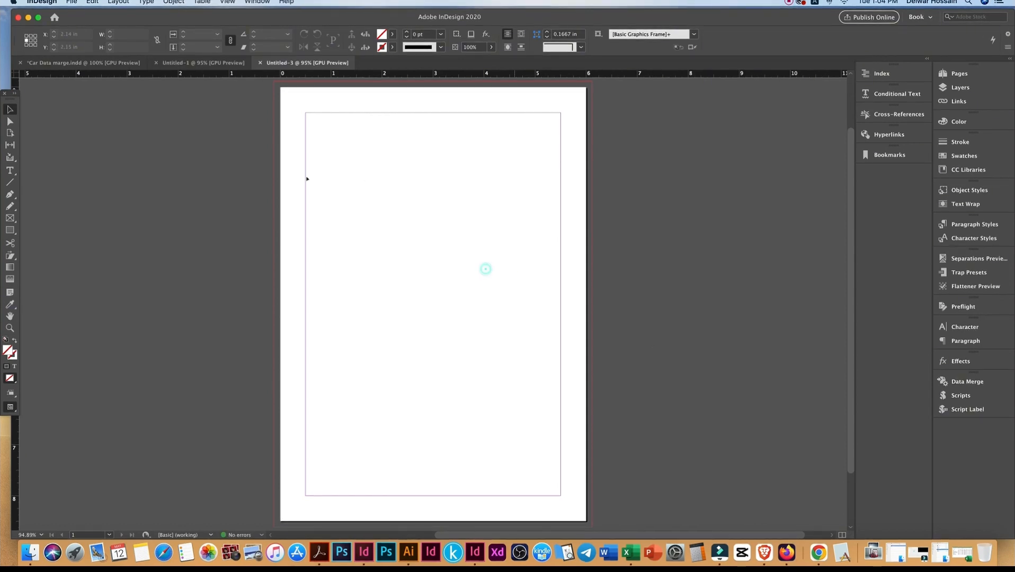
pyautogui.click(77, 62)
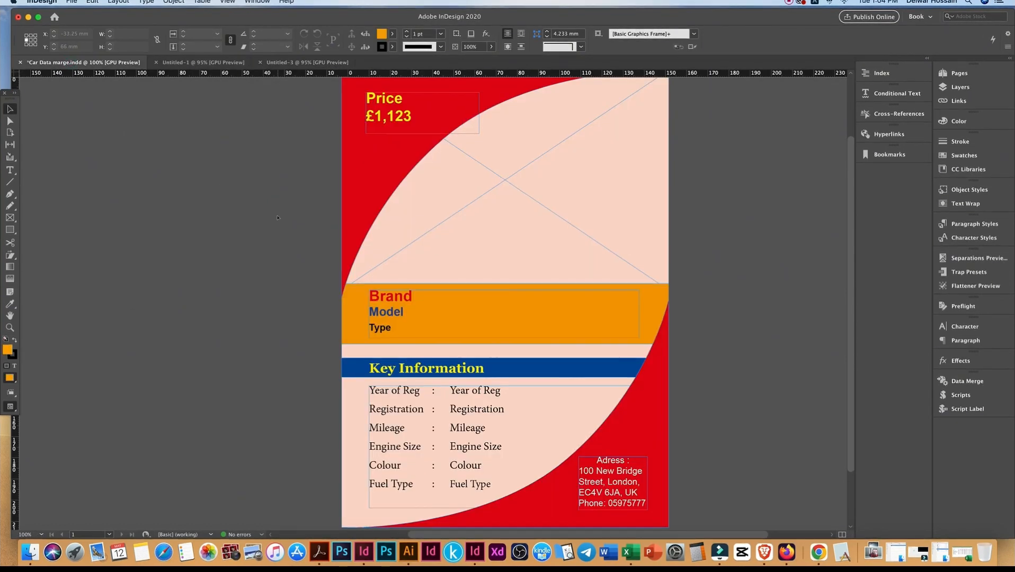
pyautogui.click(276, 217)
pyautogui.click(399, 116)
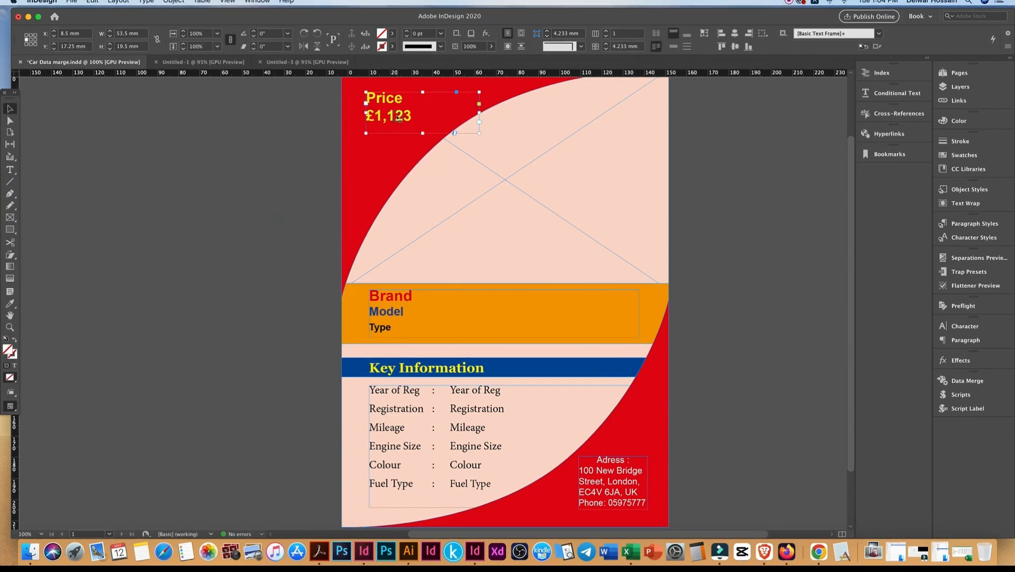
pyautogui.doubleClick(392, 297)
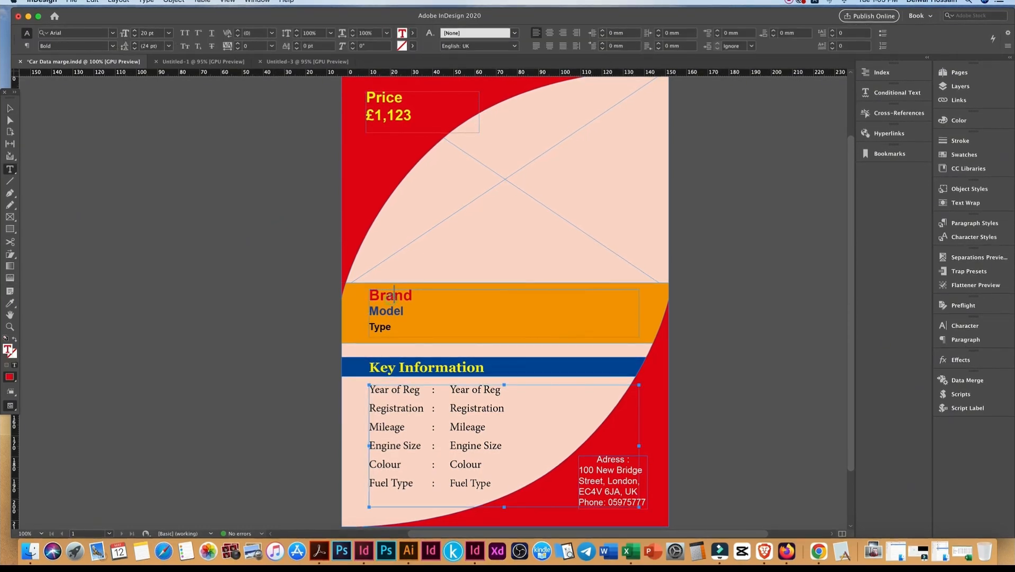
pyautogui.tripleClick(390, 296)
pyautogui.tripleClick(387, 311)
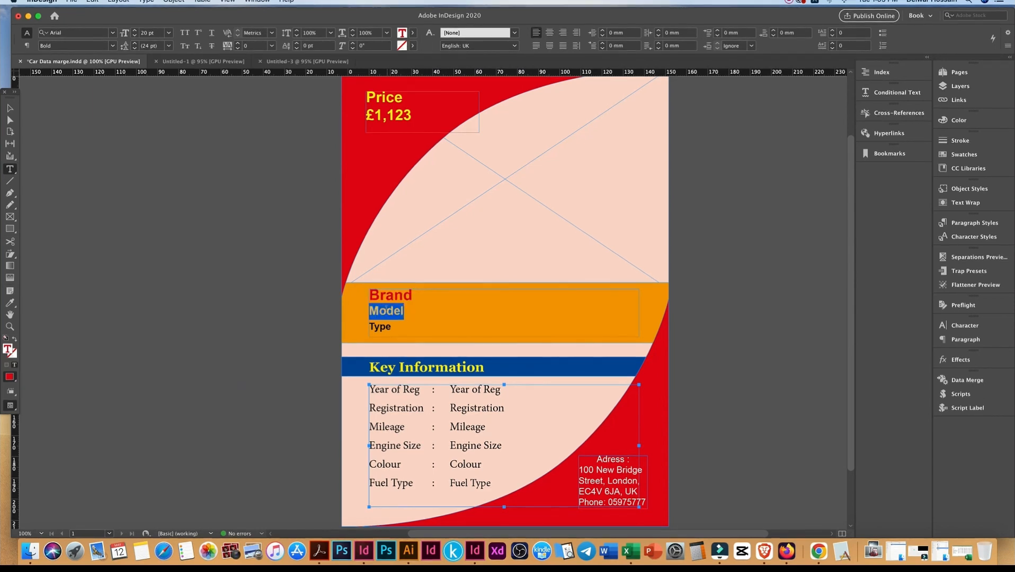
pyautogui.tripleClick(380, 326)
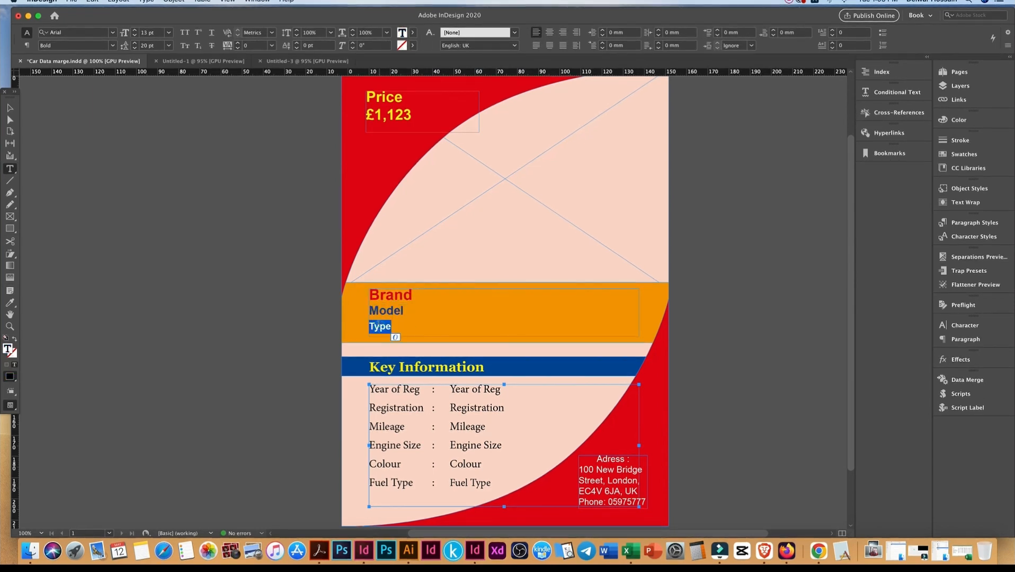
# - Review the Key Information heading and the Year of Reg to Fuel Type rows, and return to the Selection tool
pyautogui.click(432, 388)
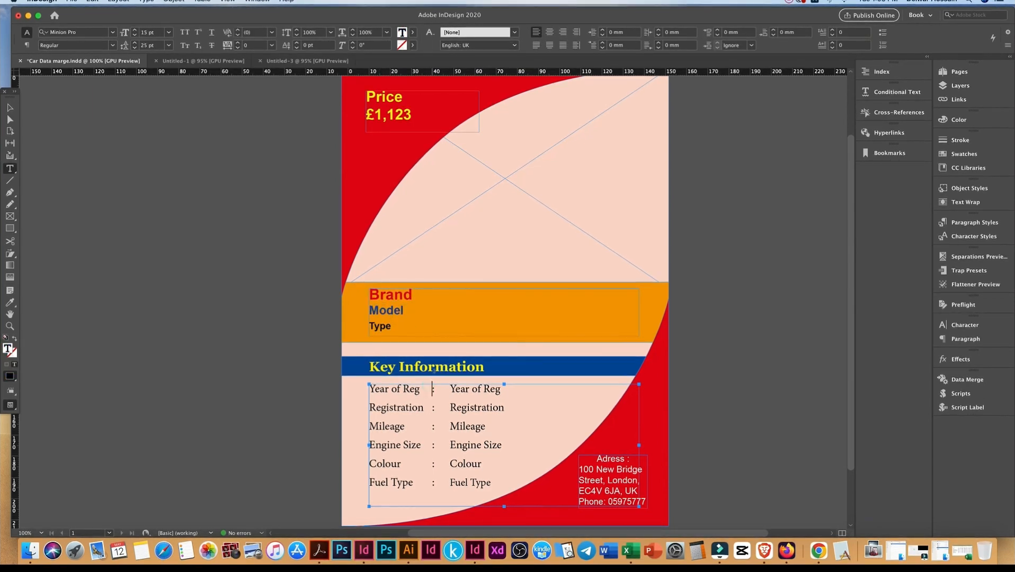
pyautogui.doubleClick(436, 365)
pyautogui.moveTo(456, 388); pyautogui.dragTo(493, 474)
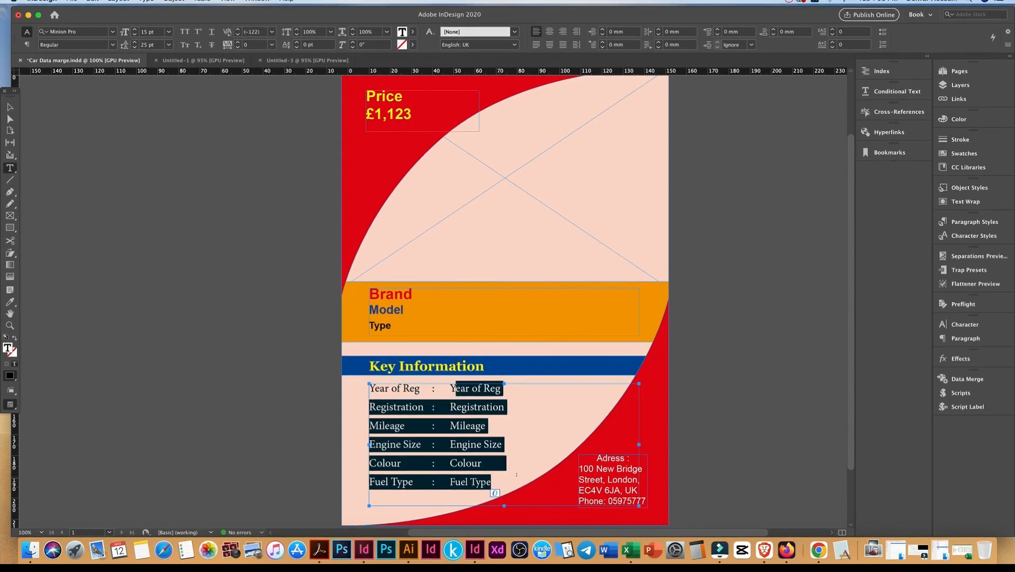
pyautogui.click(657, 442)
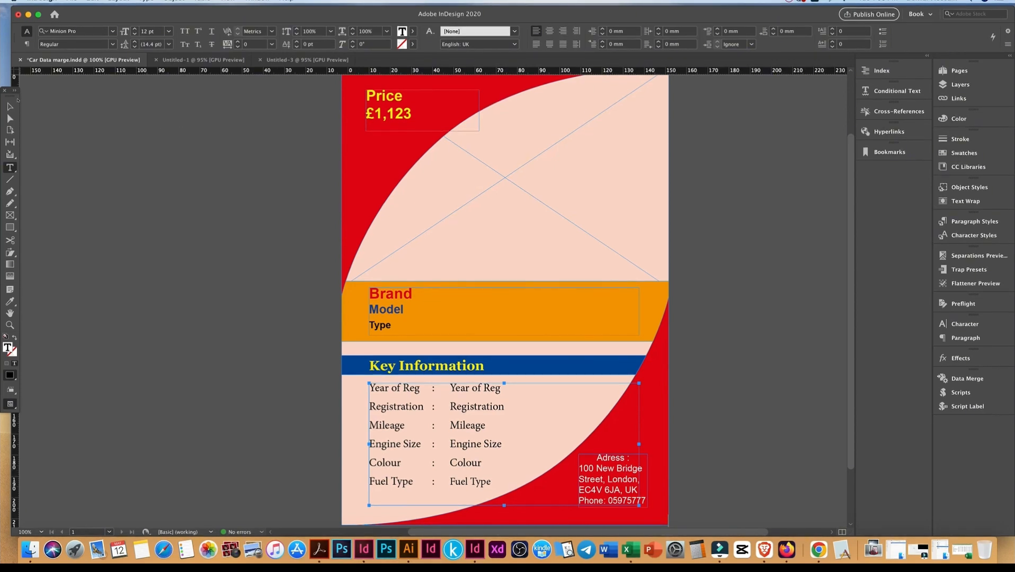
pyautogui.click(10, 105)
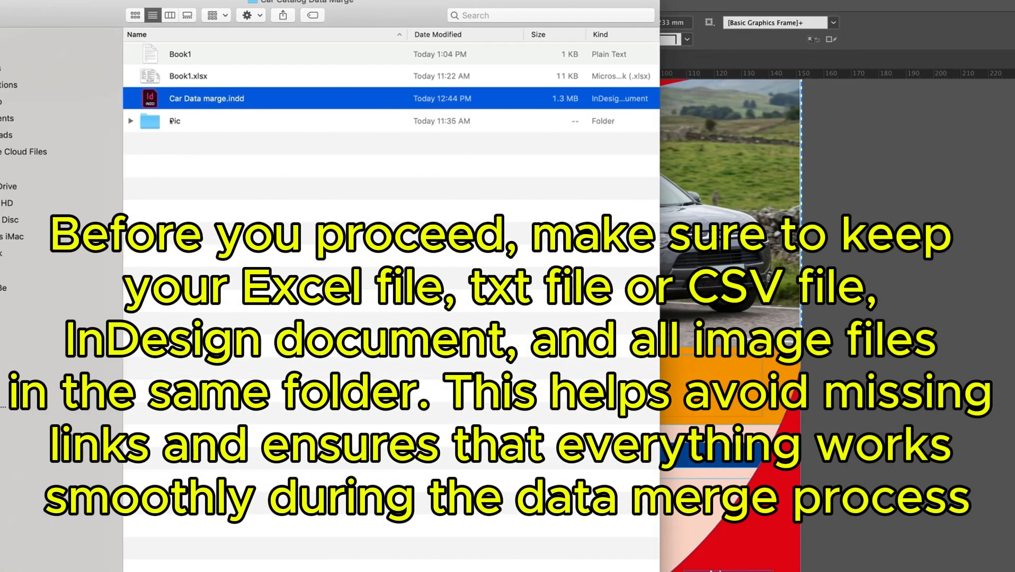
# - Check in Finder that the Car Catalog Data Marge folder holds the Book1 text file, Book1.xlsx, Car Data marge.indd and the Pic folder
pyautogui.click(180, 109)
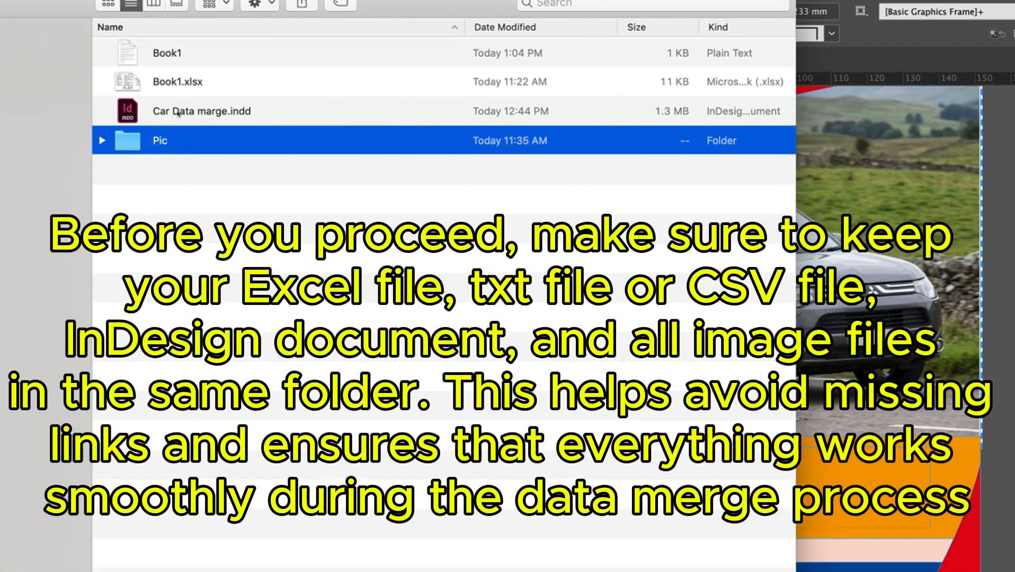
pyautogui.click(194, 93)
pyautogui.click(156, 53)
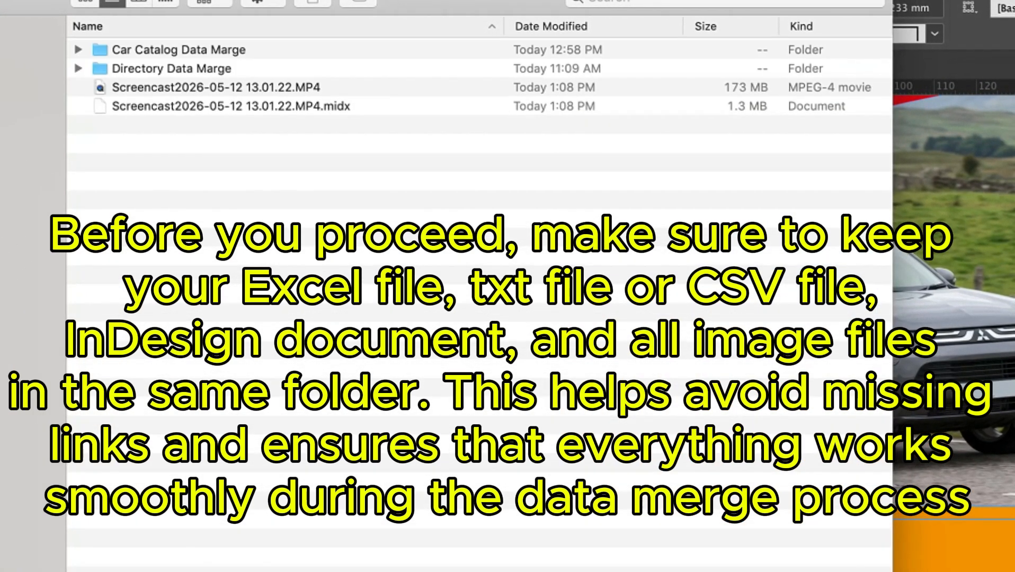
pyautogui.click(208, 52)
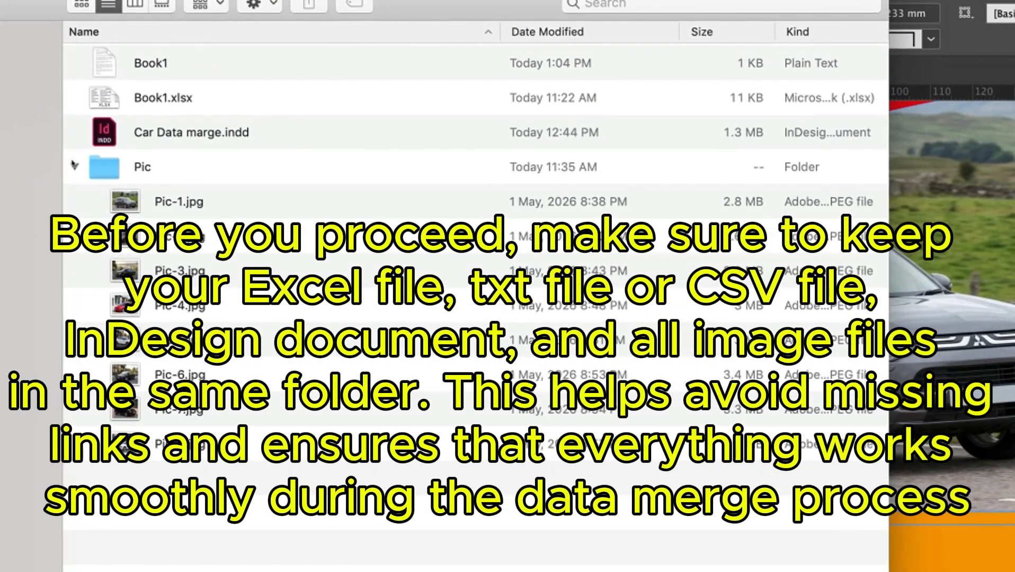
pyautogui.click(75, 165)
pyautogui.click(141, 166)
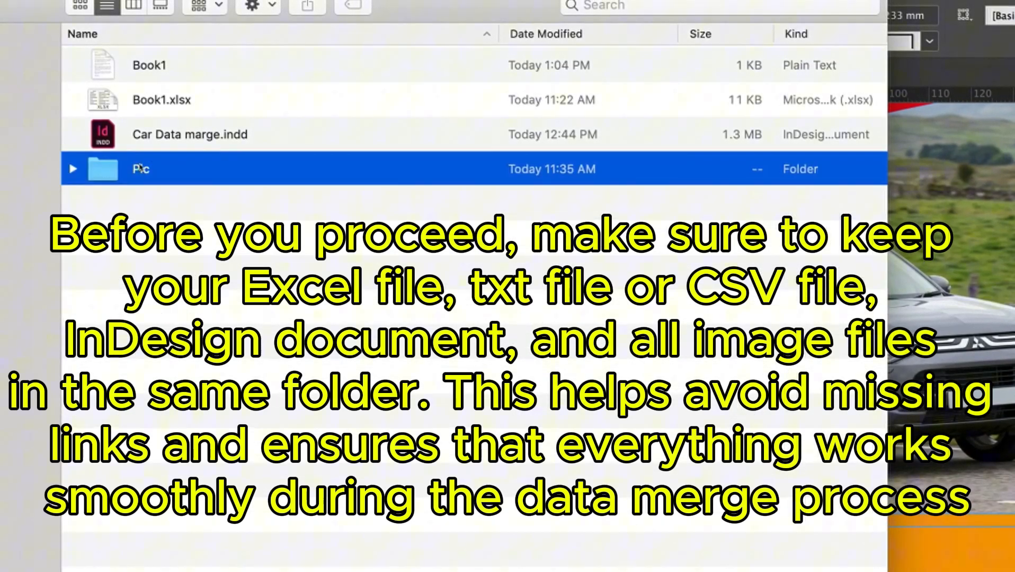
pyautogui.click(143, 134)
pyautogui.click(146, 99)
pyautogui.click(148, 71)
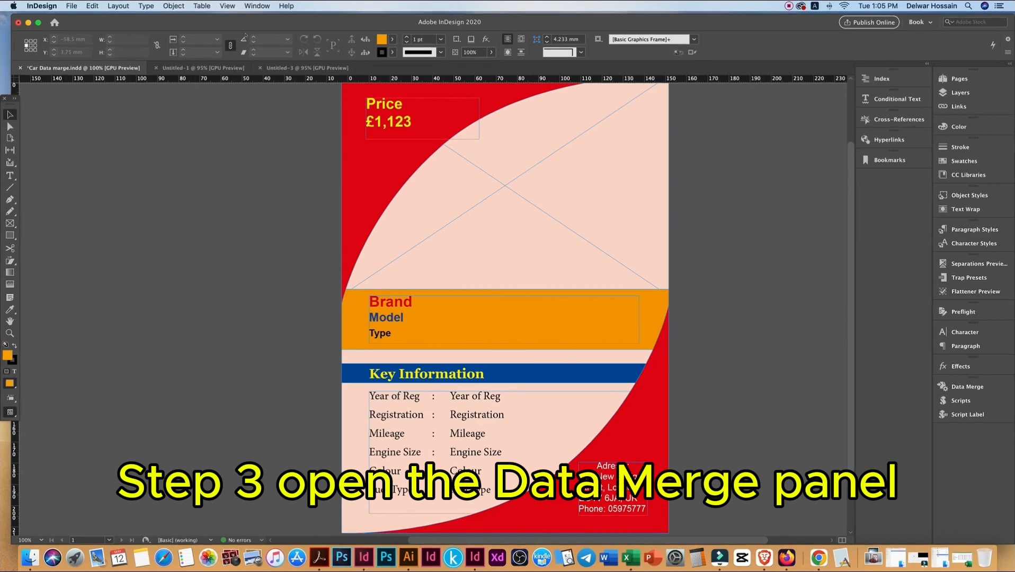
# - Bring up the Data Merge utility for the car flyer document
pyautogui.click(256, 5)
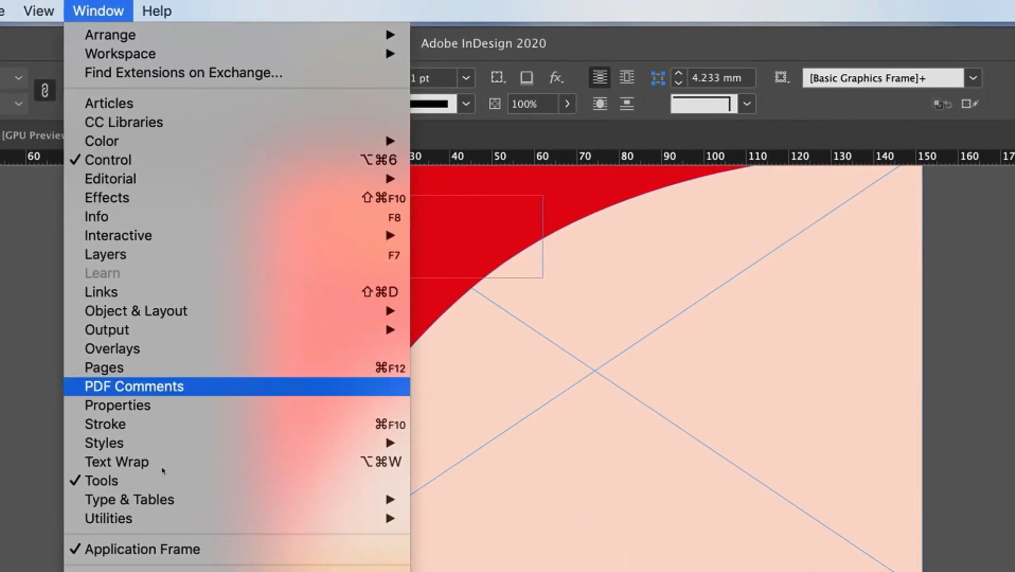
pyautogui.moveTo(265, 519)
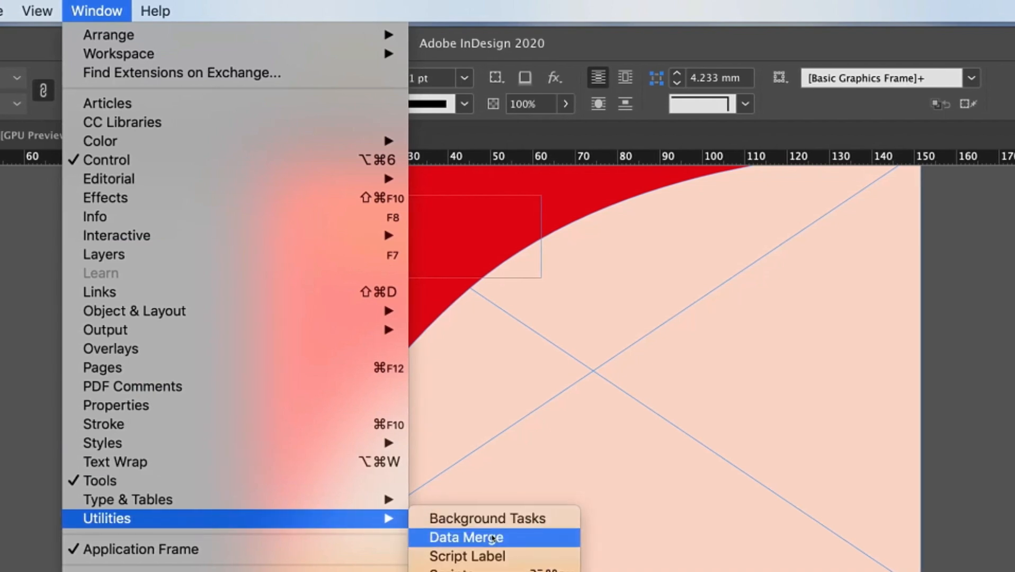
pyautogui.click(489, 538)
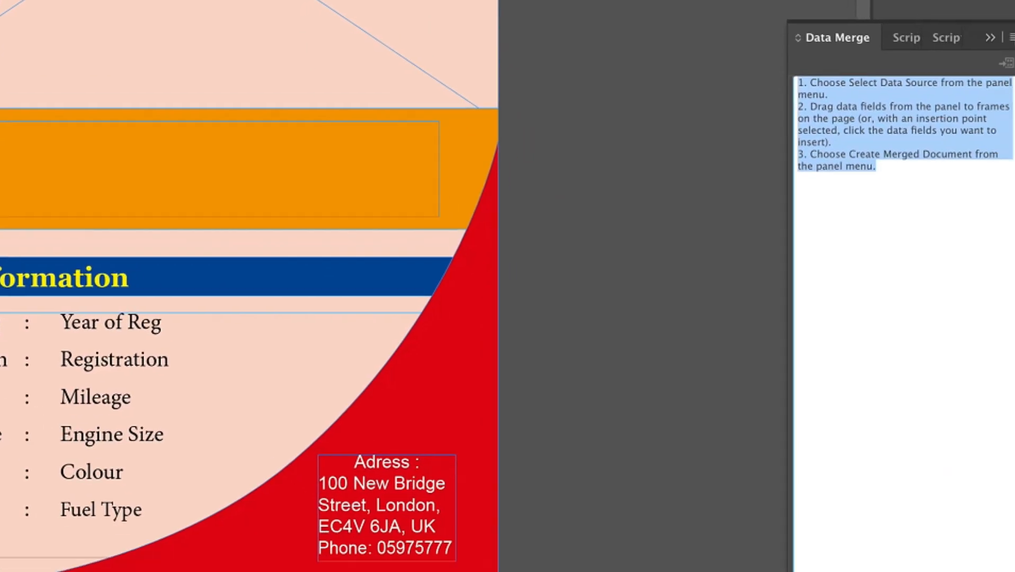
# - Choose the Book1 text file as the data source with Show Import Options enabled, and open its import options
pyautogui.click(1011, 37)
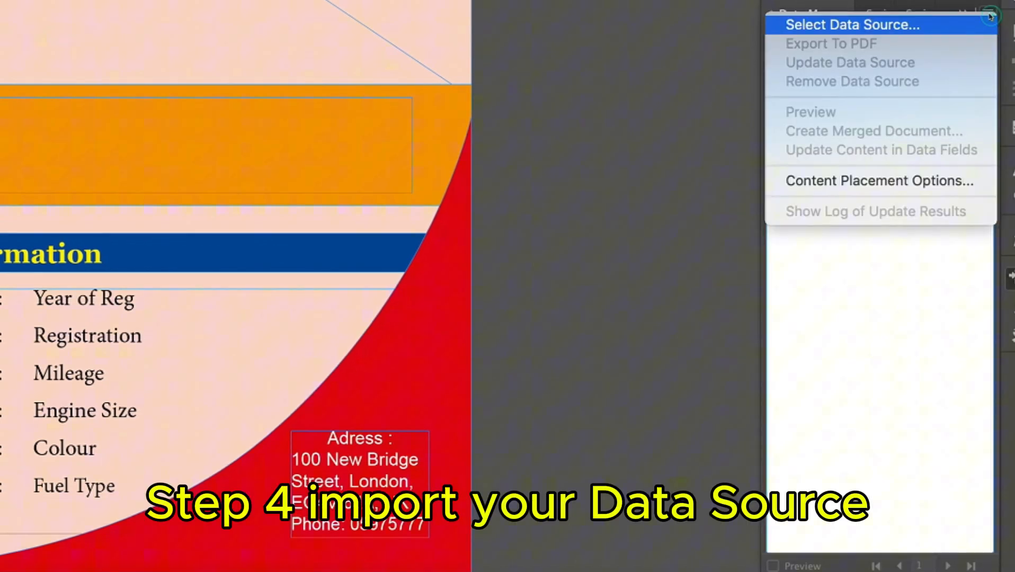
pyautogui.click(847, 26)
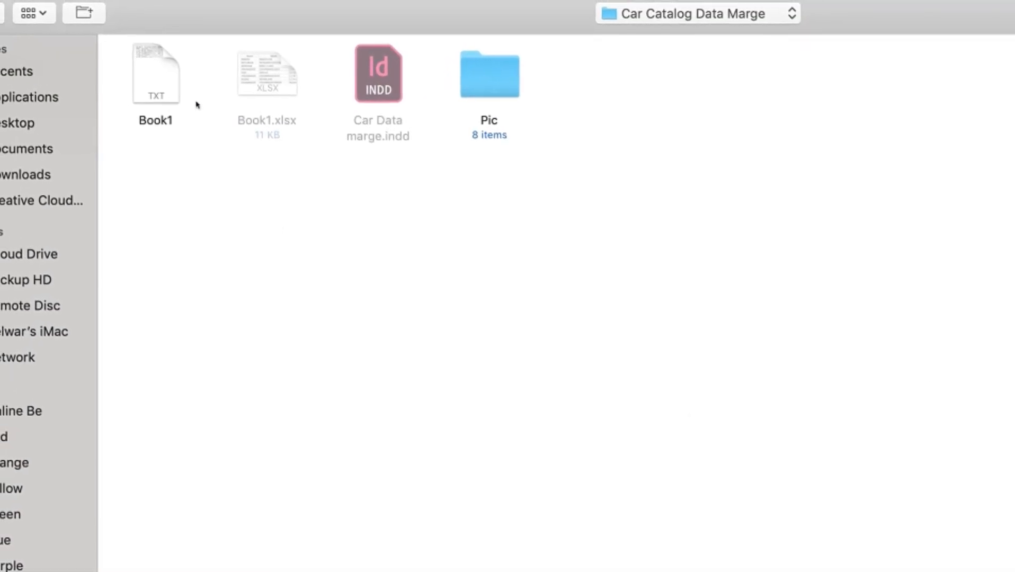
pyautogui.click(162, 90)
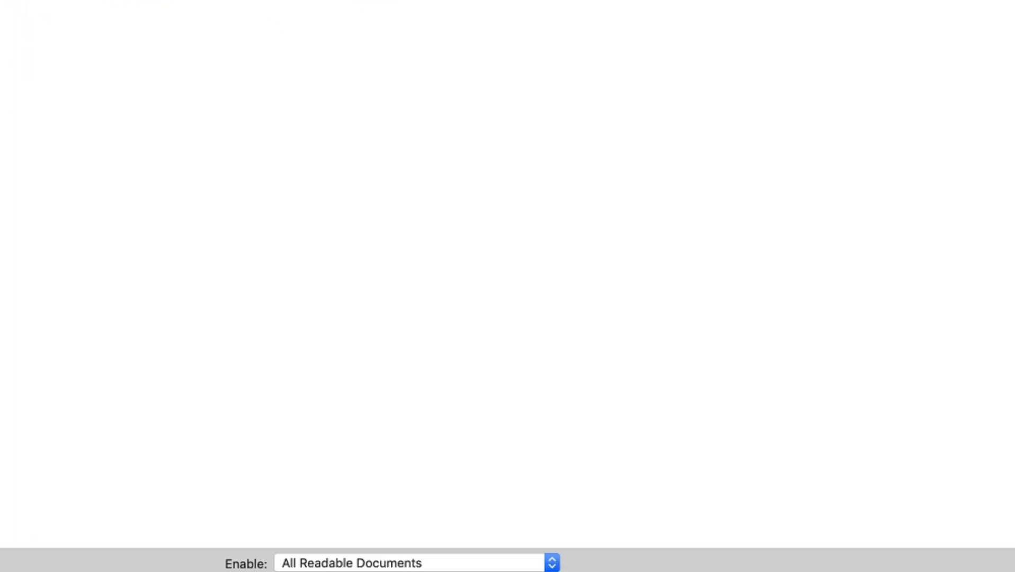
pyautogui.click(14, 509)
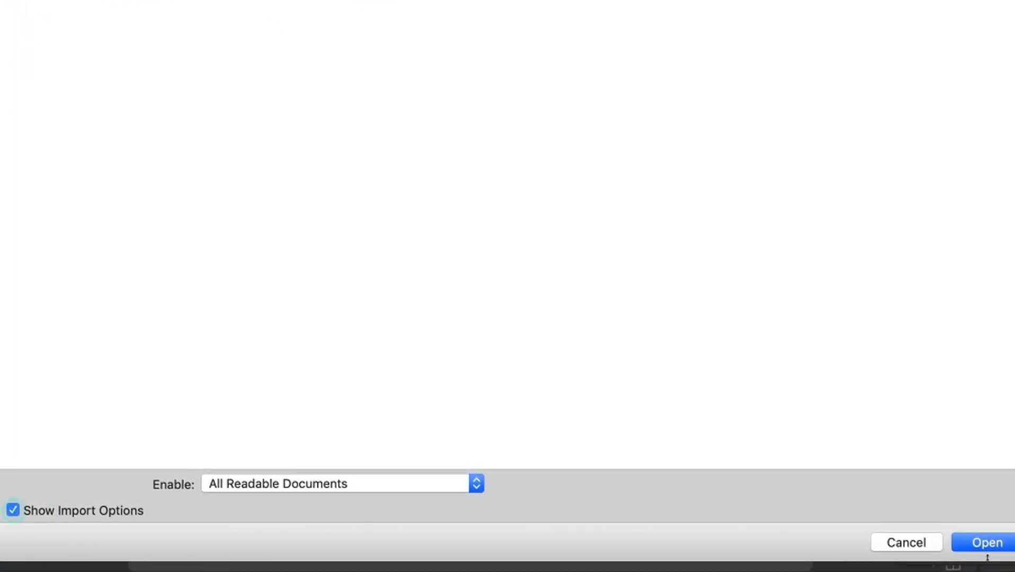
pyautogui.click(983, 542)
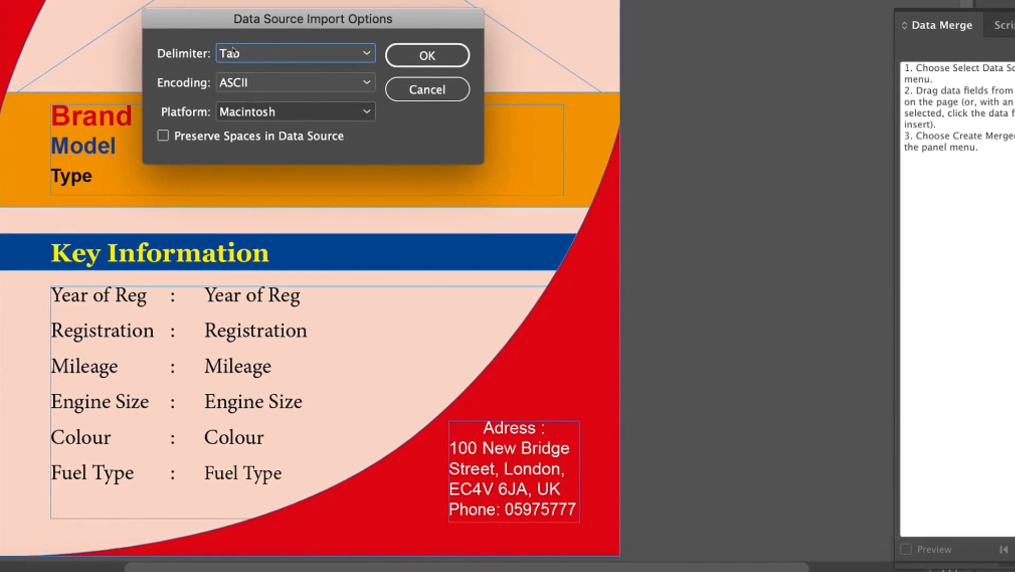
# - Import the Book1 data source with Tab delimiter, ASCII encoding and Macintosh platform
pyautogui.click(244, 52)
pyautogui.click(247, 96)
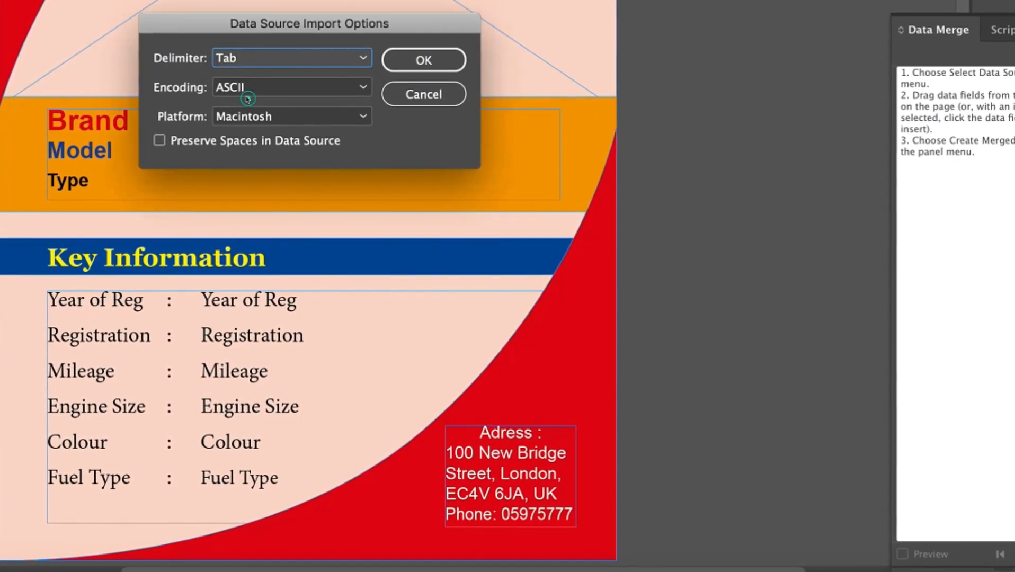
pyautogui.click(249, 86)
pyautogui.click(245, 111)
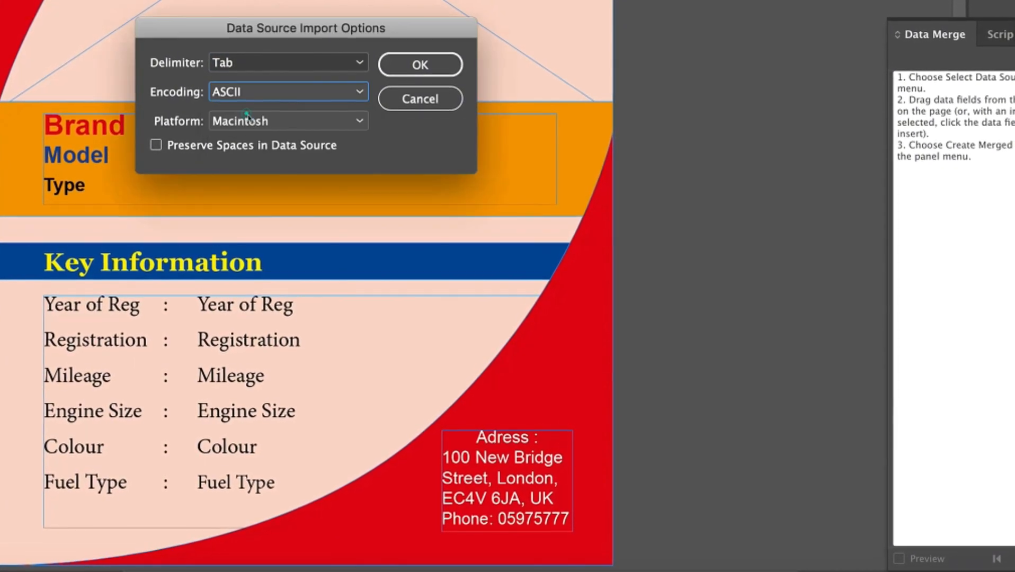
pyautogui.click(245, 119)
pyautogui.click(235, 165)
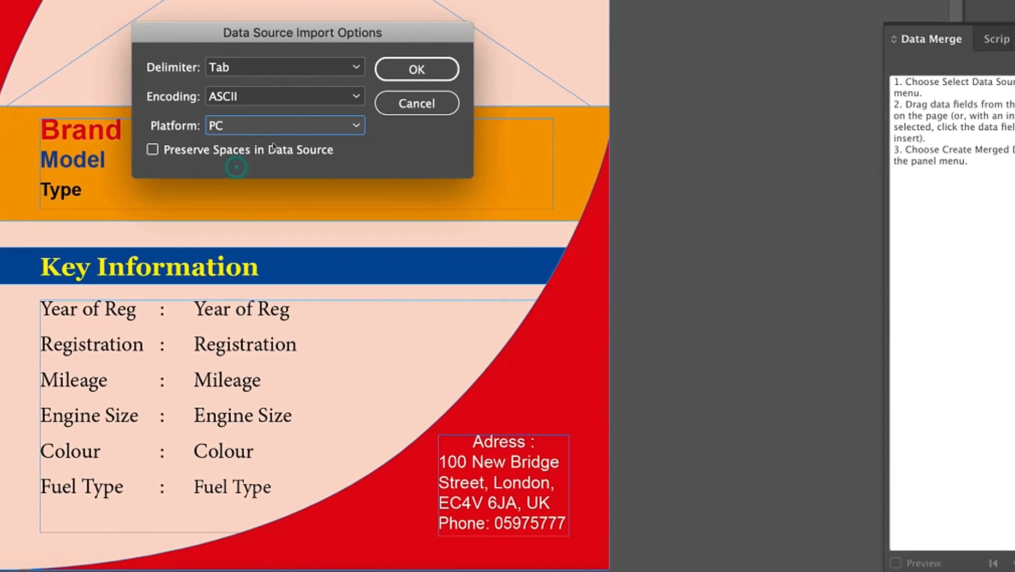
pyautogui.click(253, 125)
pyautogui.click(250, 146)
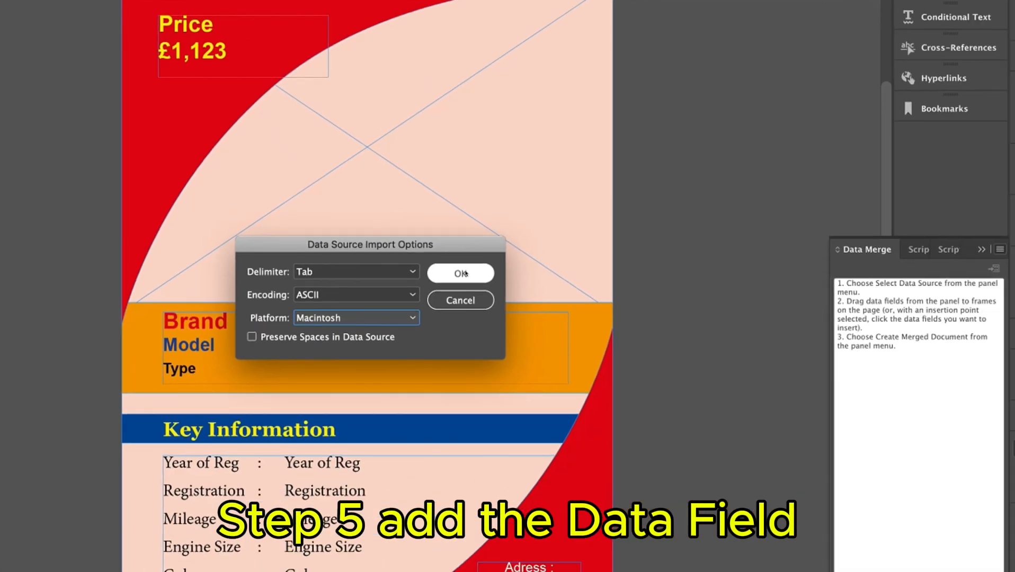
pyautogui.click(465, 273)
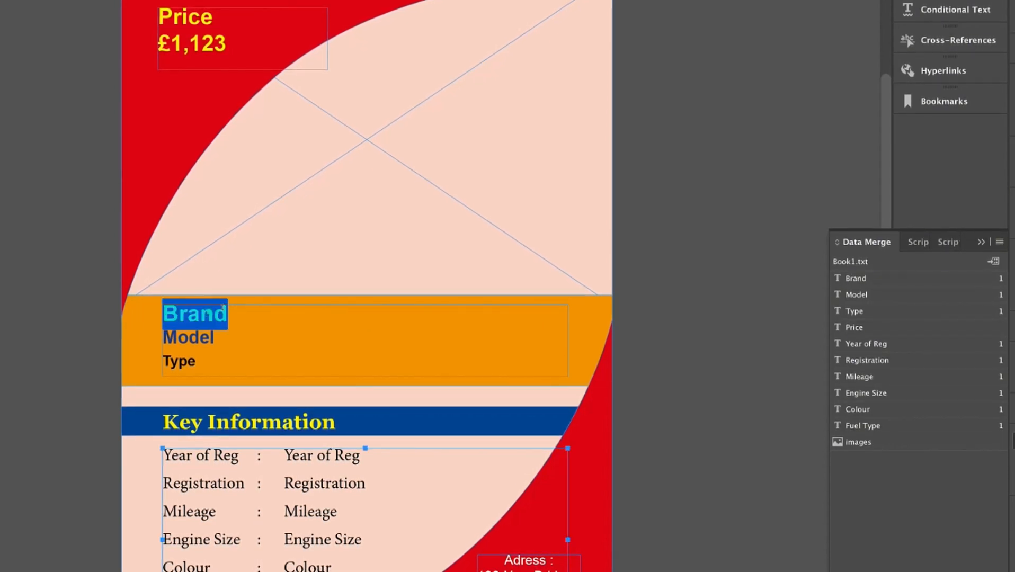
# - Replace the Brand, Model and Type placeholders and the amount after the £ sign with the matching Brand, Model, Type and Price data fields
pyautogui.moveTo(224, 308); pyautogui.dragTo(196, 307)
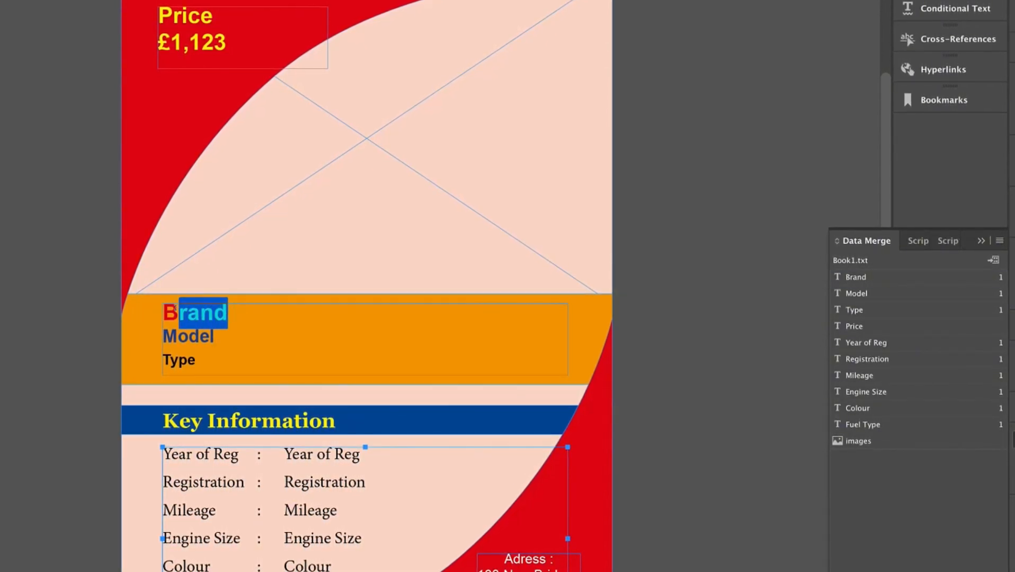
pyautogui.click(854, 276)
pyautogui.moveTo(177, 334); pyautogui.dragTo(217, 334)
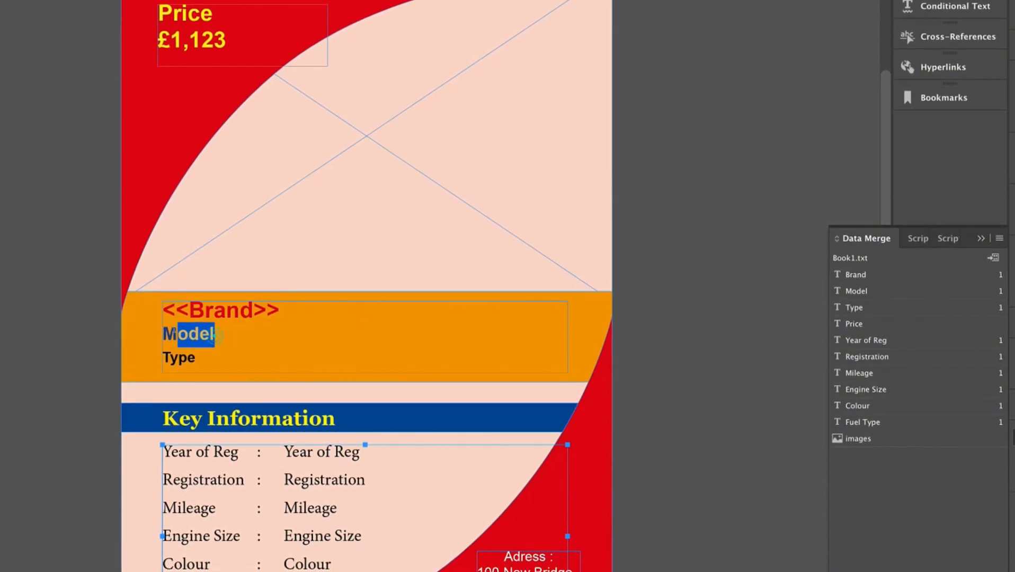
pyautogui.click(889, 293)
pyautogui.click(858, 291)
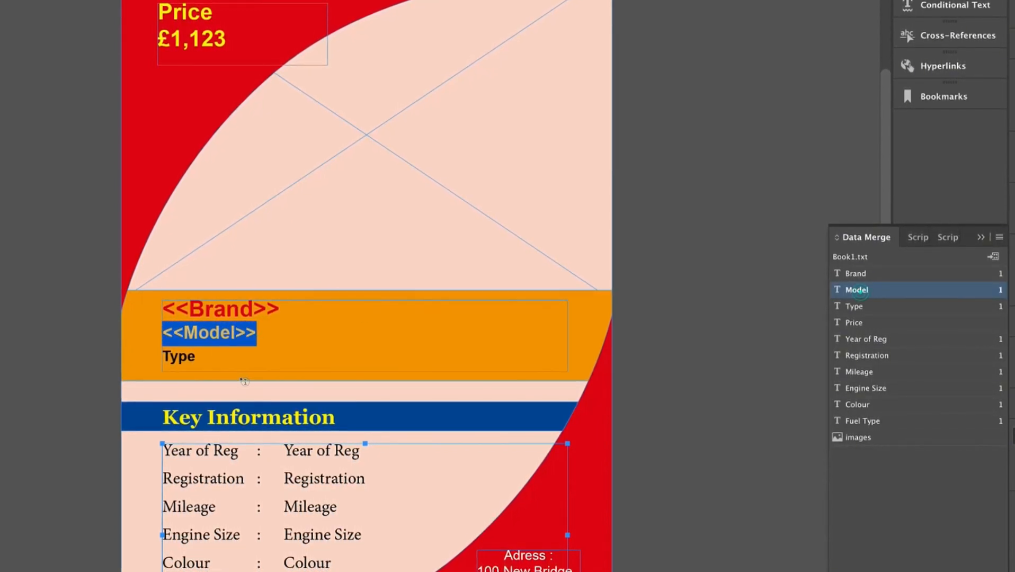
pyautogui.click(857, 306)
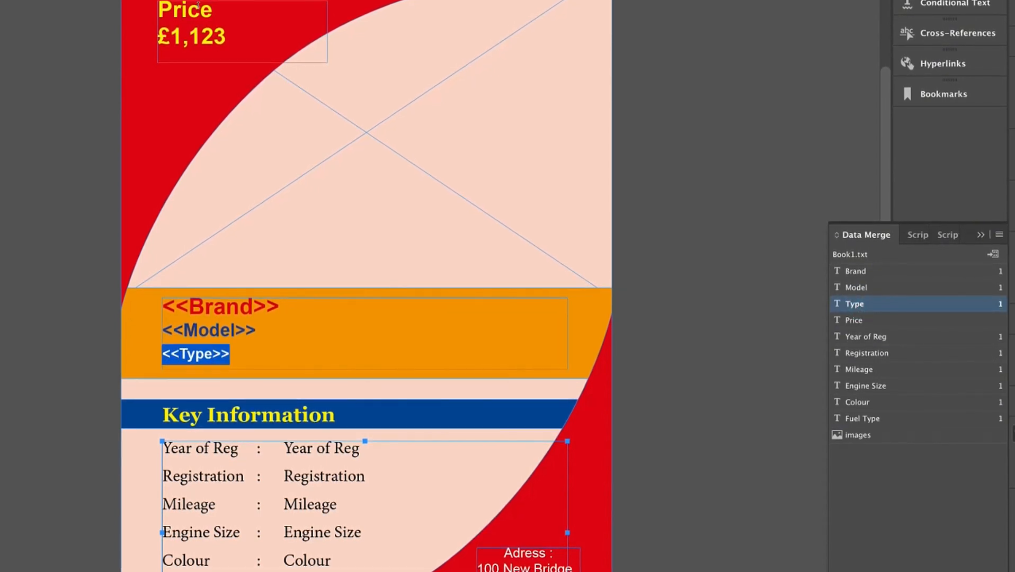
pyautogui.click(215, 33)
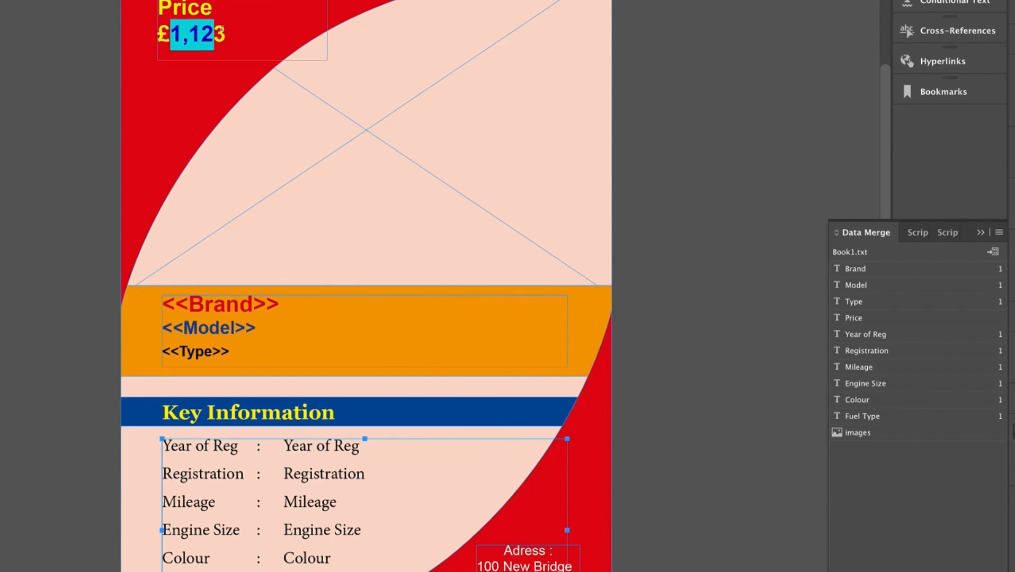
pyautogui.click(858, 317)
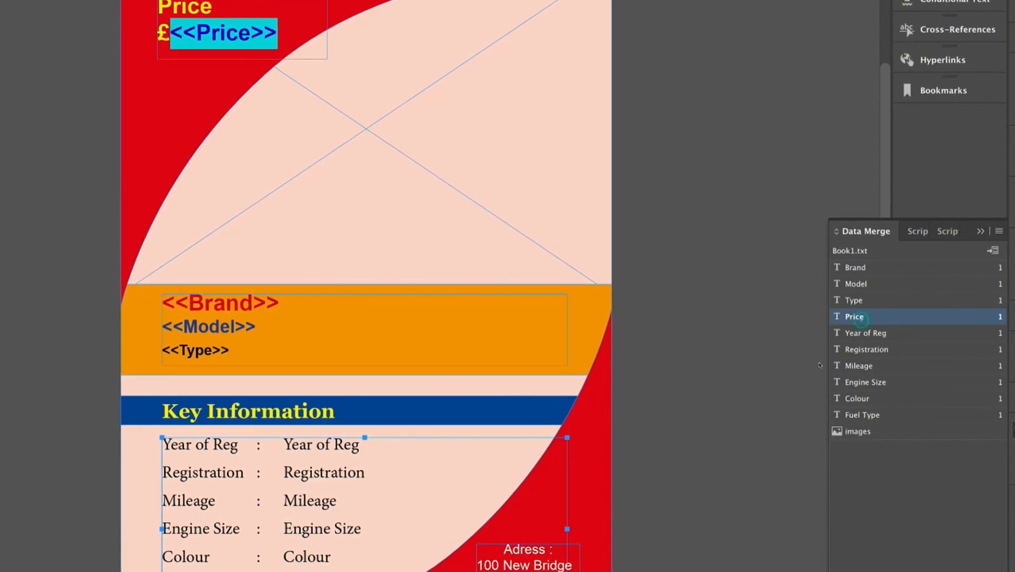
# - Replace the Key Information values for Year of Reg, Registration, Mileage, Engine Size, Colour and Fuel Type with their matching data fields
pyautogui.moveTo(282, 443); pyautogui.dragTo(362, 444)
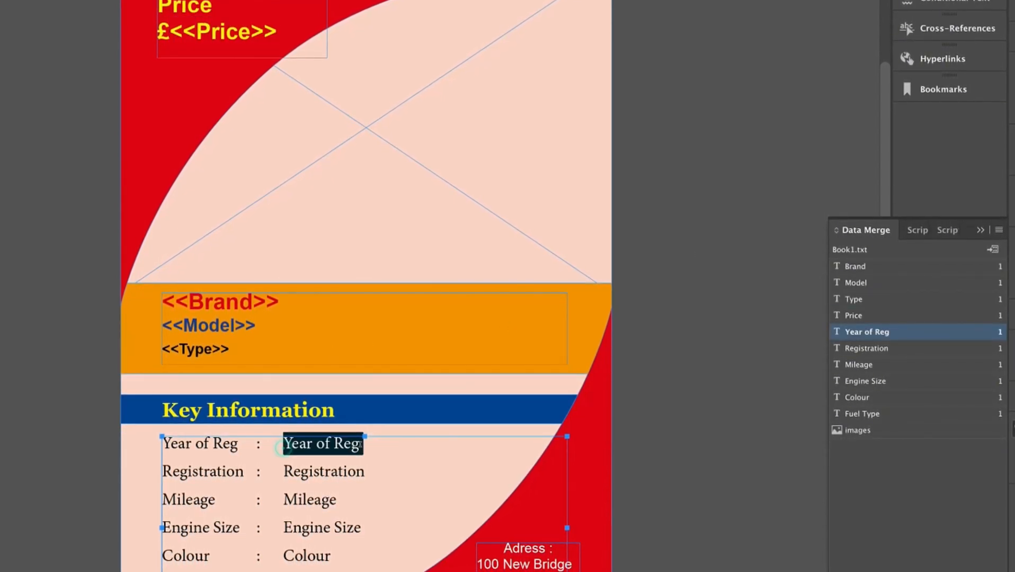
pyautogui.moveTo(299, 443); pyautogui.dragTo(363, 445)
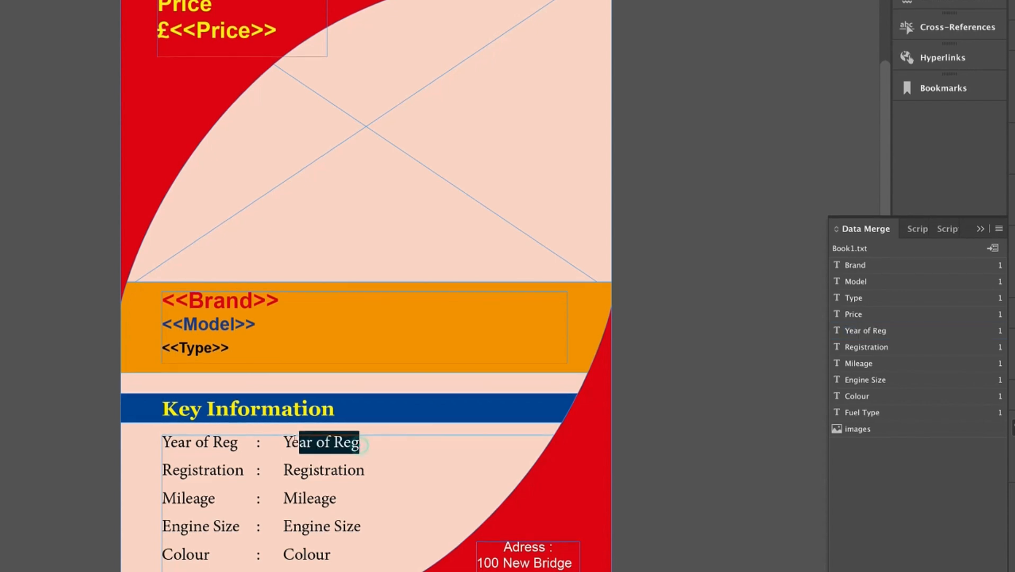
pyautogui.click(884, 331)
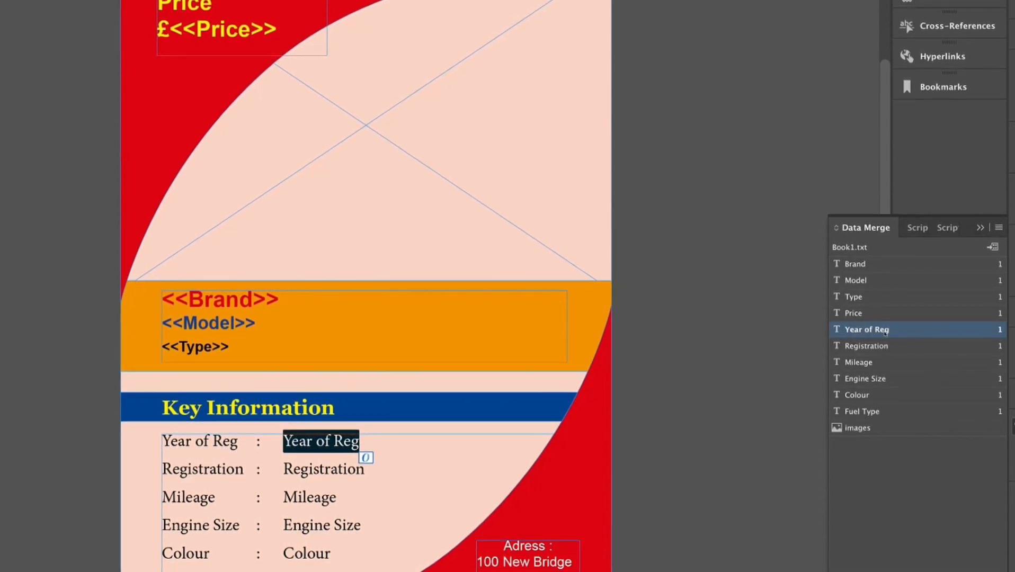
pyautogui.moveTo(282, 467); pyautogui.dragTo(325, 469)
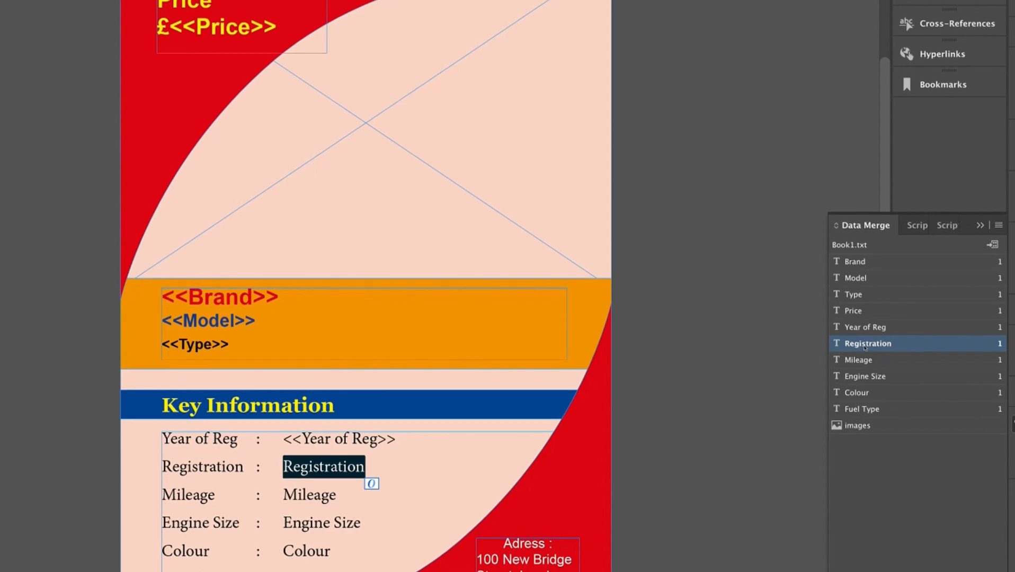
pyautogui.moveTo(298, 493); pyautogui.dragTo(325, 492)
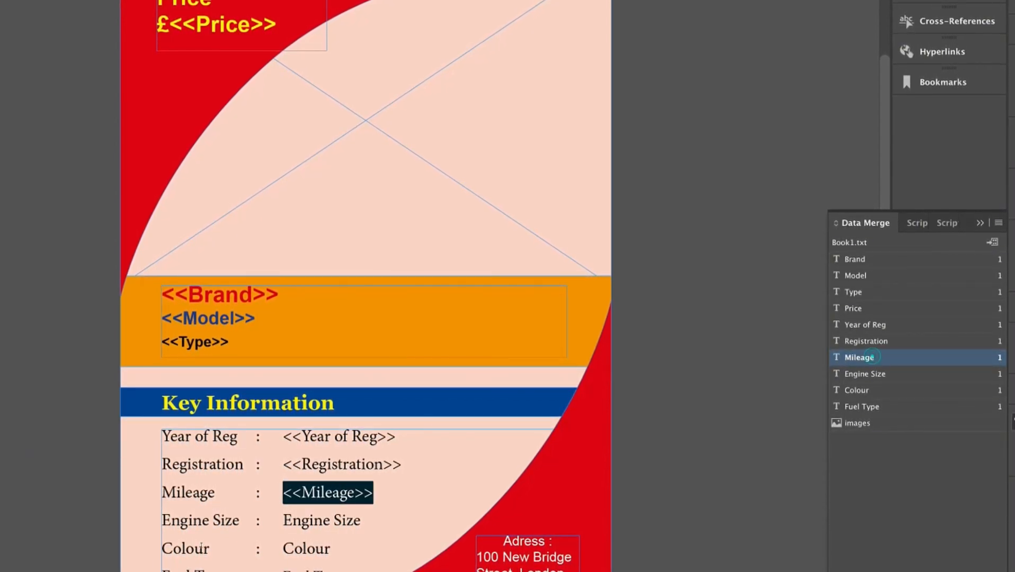
pyautogui.moveTo(284, 520); pyautogui.dragTo(341, 520)
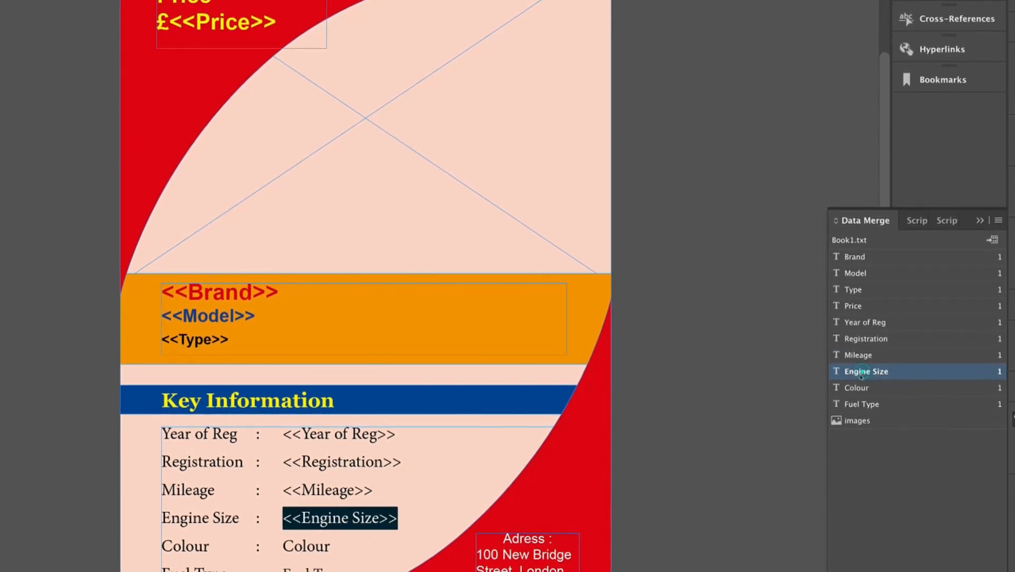
pyautogui.moveTo(280, 549); pyautogui.dragTo(324, 546)
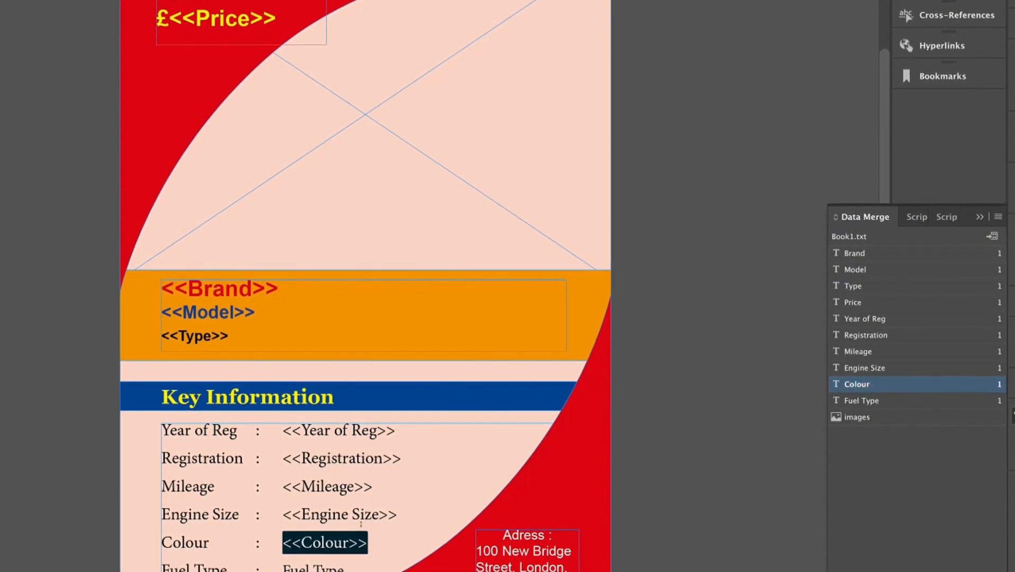
pyautogui.moveTo(283, 567); pyautogui.dragTo(337, 568)
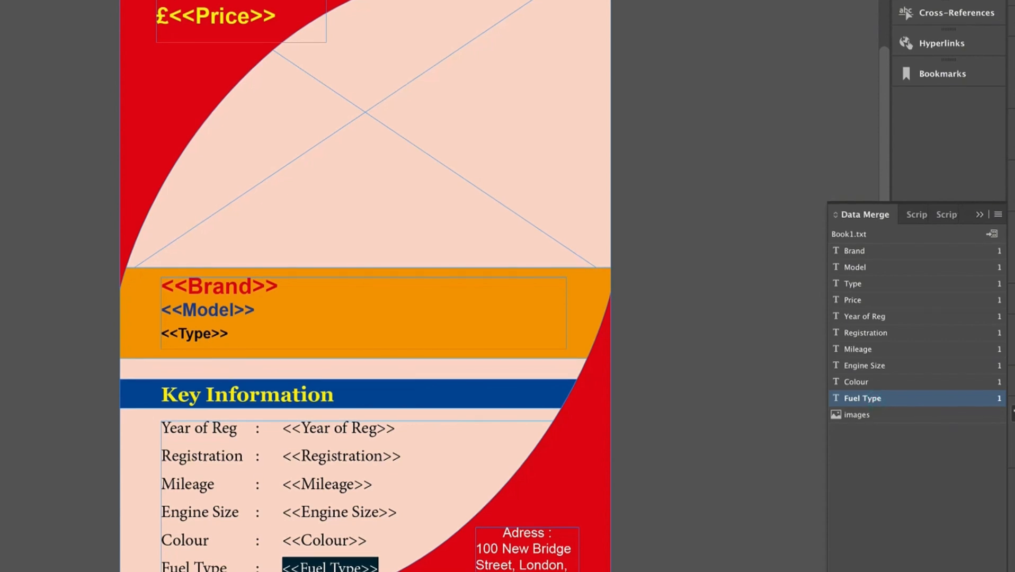
pyautogui.press('Escape')
# - Assign the images data field to the large picture frame above the orange band
pyautogui.click(453, 177)
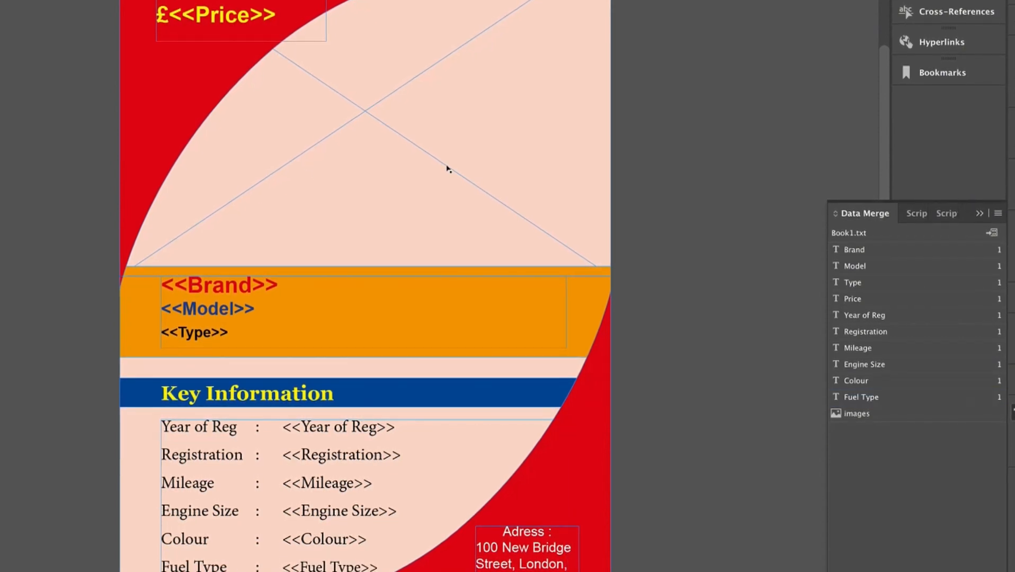
pyautogui.click(448, 170)
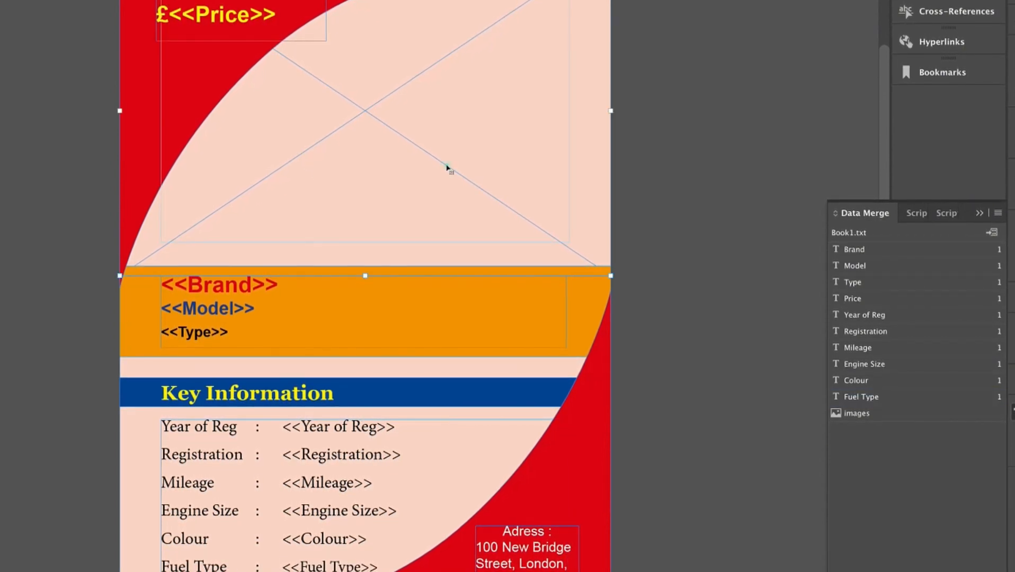
pyautogui.click(903, 414)
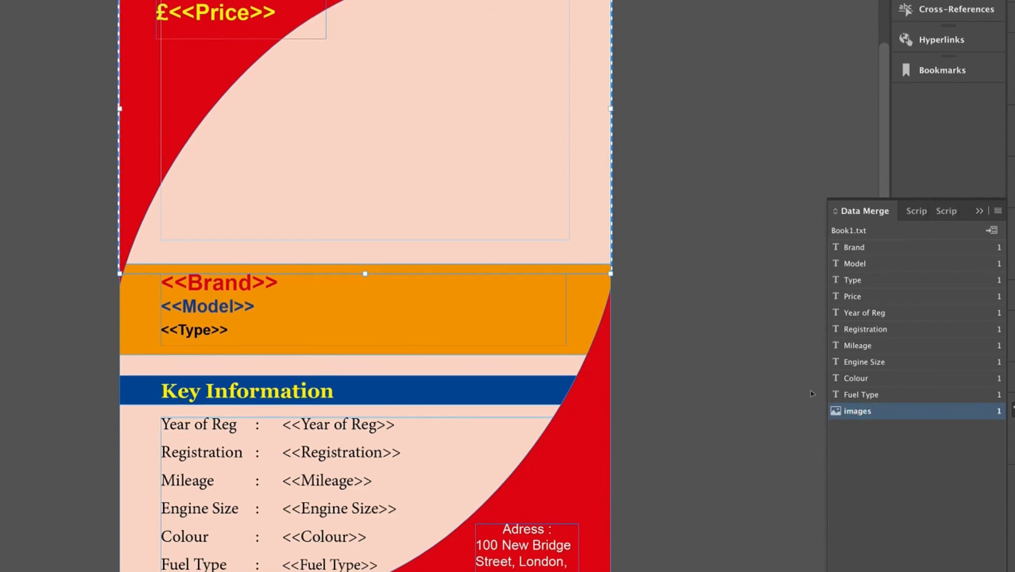
pyautogui.click(761, 314)
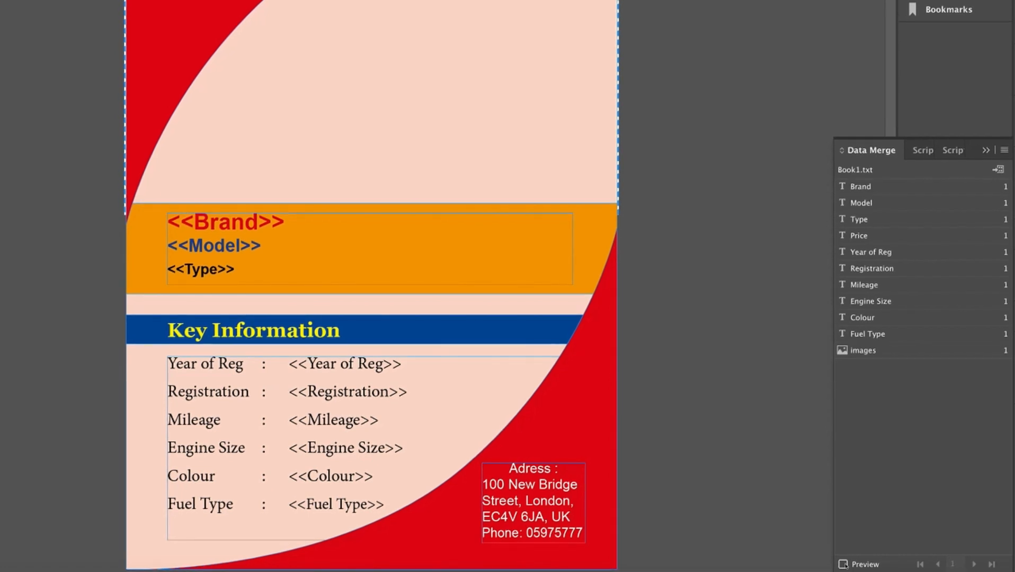
# - Preview the merged data on the flyer, step through the car records and return to the first one
pyautogui.click(844, 565)
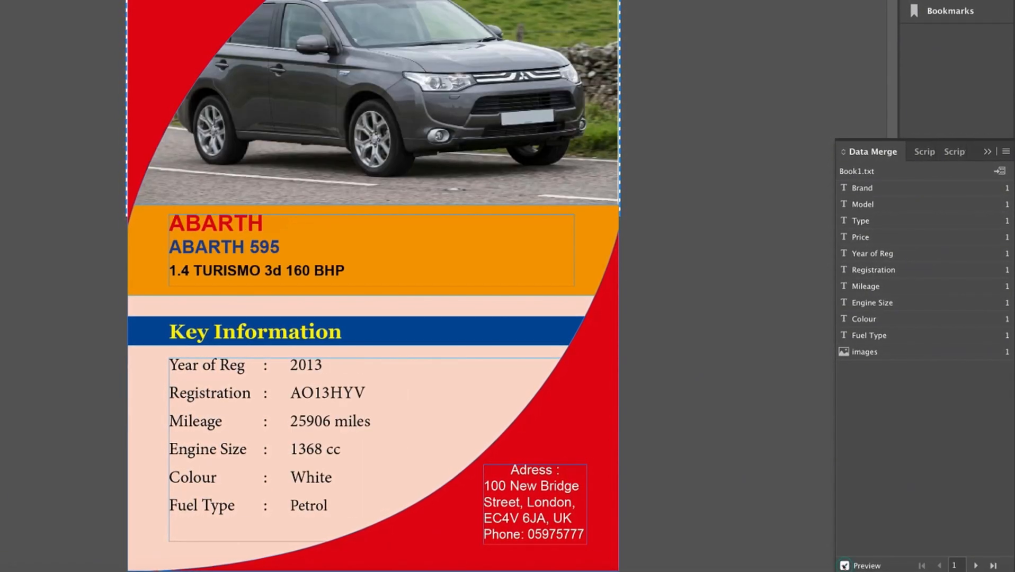
pyautogui.click(977, 566)
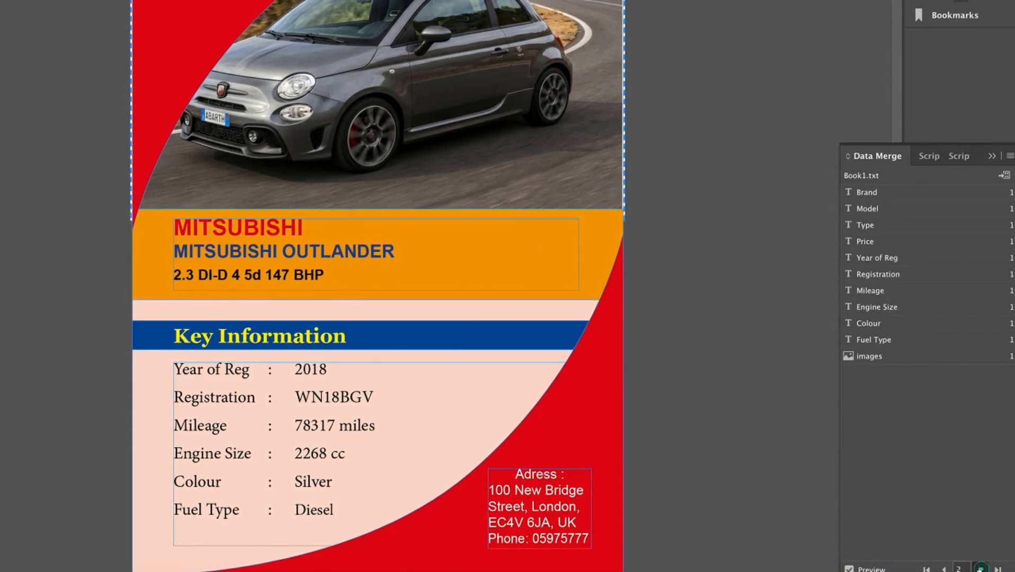
pyautogui.click(978, 566)
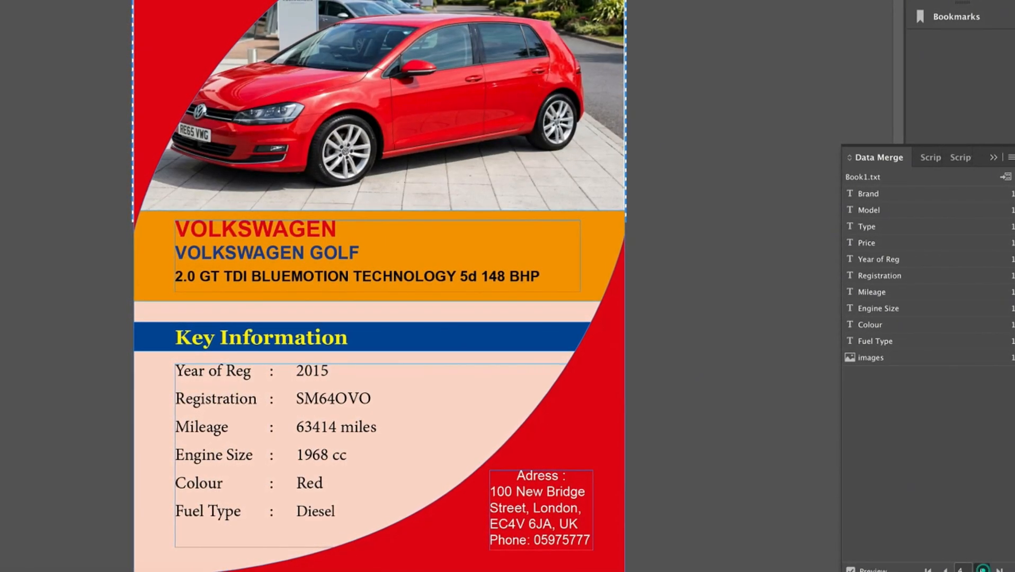
pyautogui.click(979, 568)
pyautogui.click(979, 568)
pyautogui.click(981, 569)
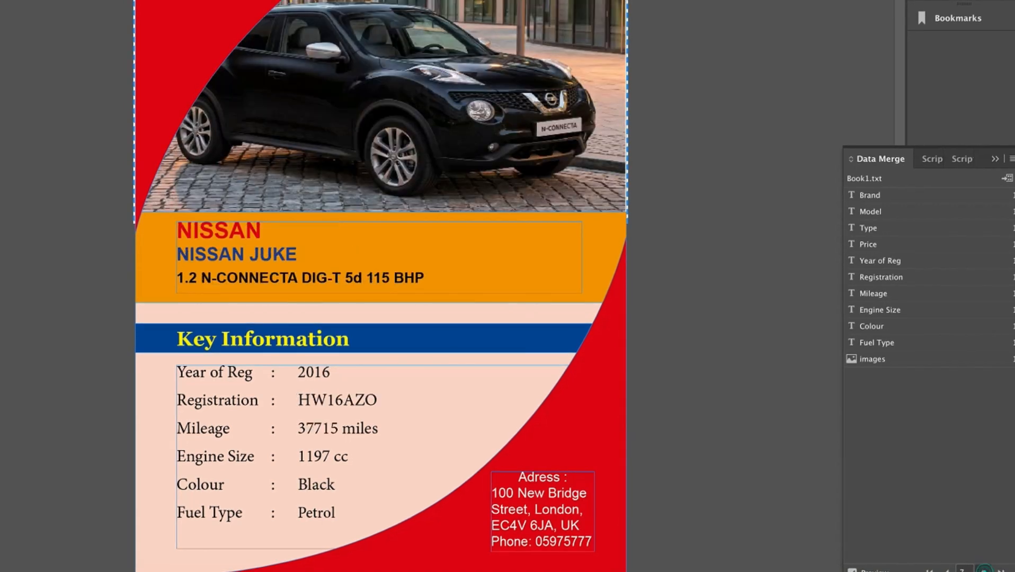
pyautogui.click(981, 569)
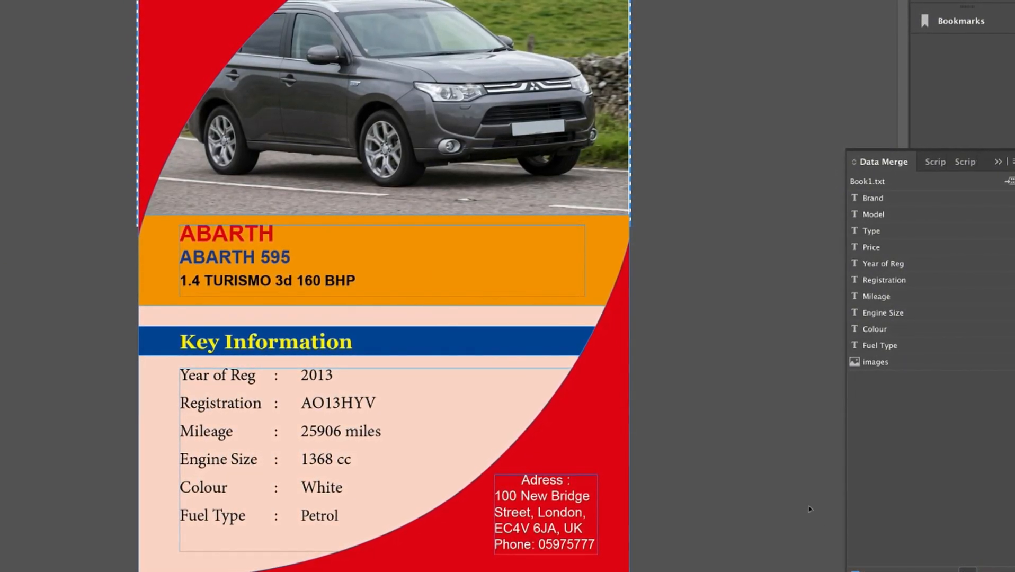
pyautogui.click(771, 494)
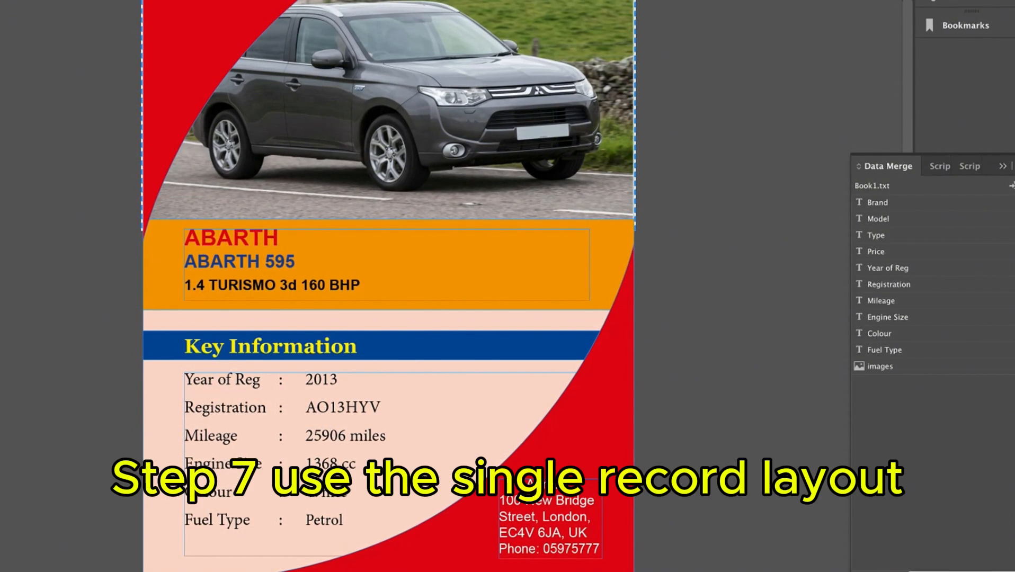
# - Set up a merged document for all records with Records per Document Page set to Single Record
pyautogui.click(714, 52)
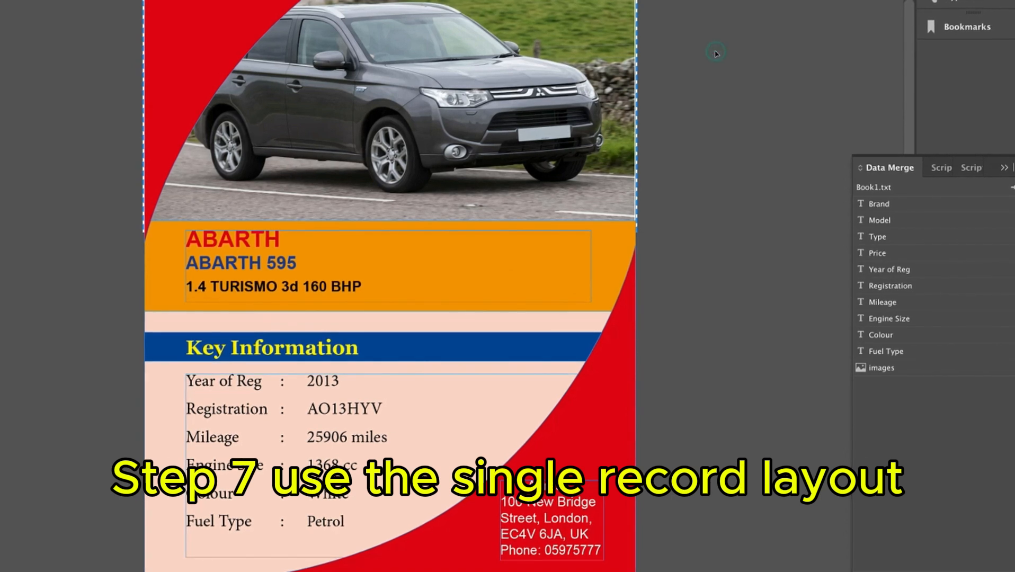
pyautogui.click(716, 53)
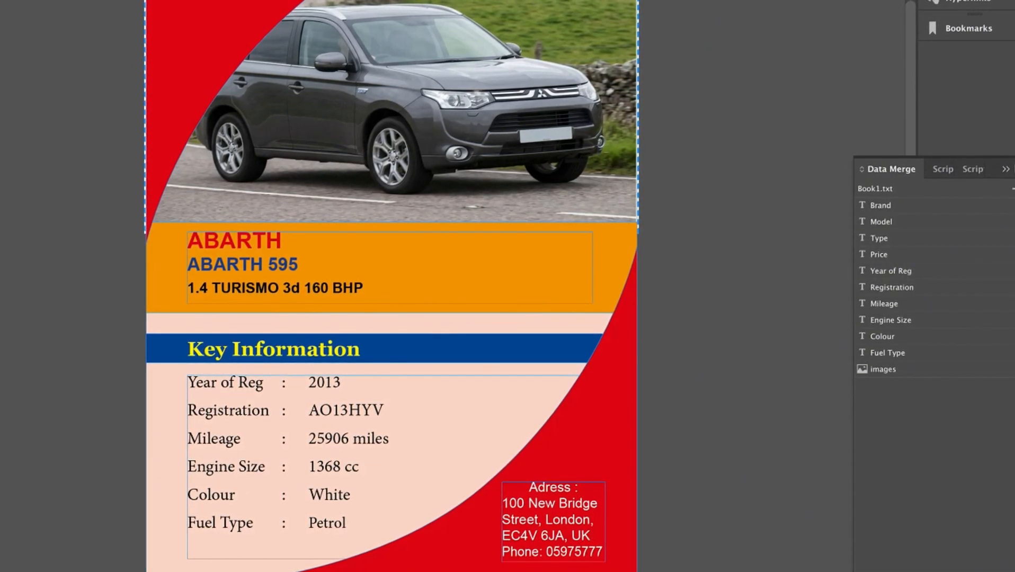
pyautogui.click(1005, 169)
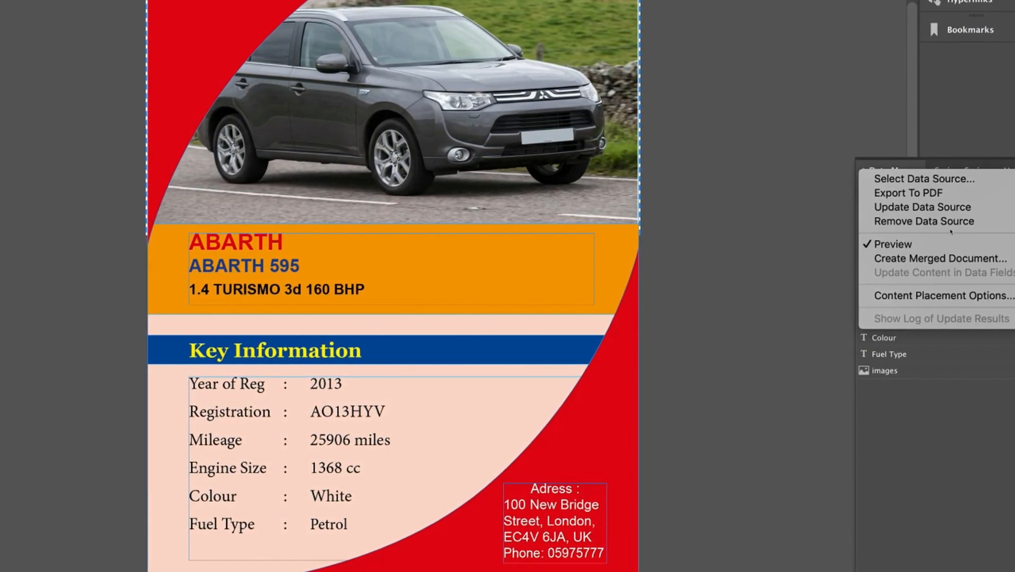
pyautogui.click(943, 259)
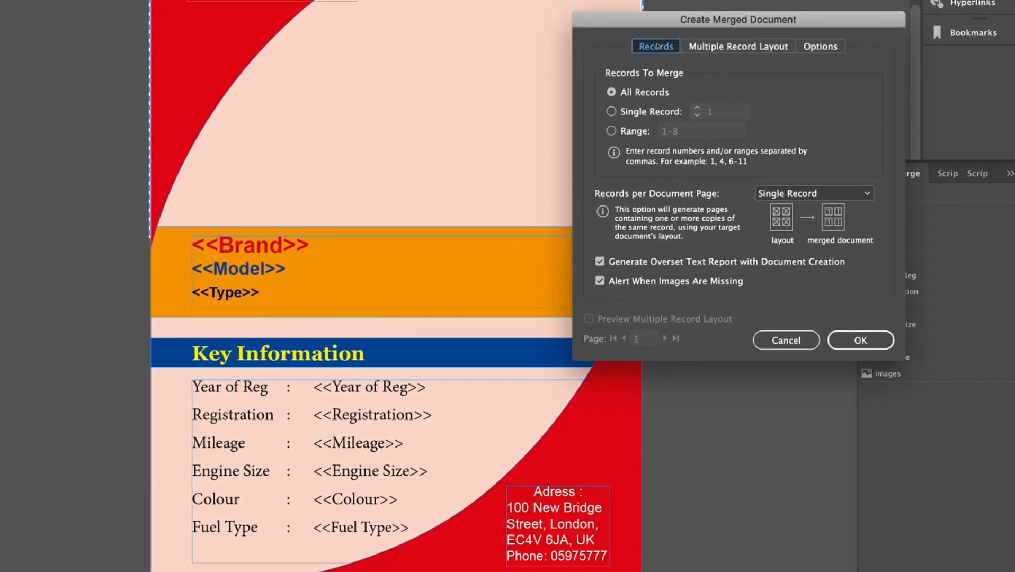
pyautogui.click(813, 194)
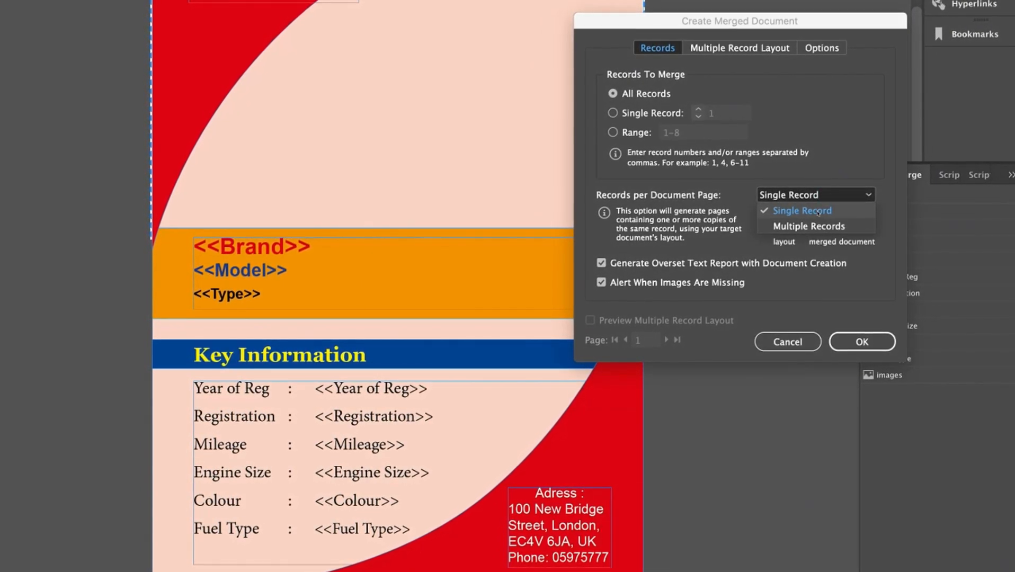
pyautogui.click(819, 212)
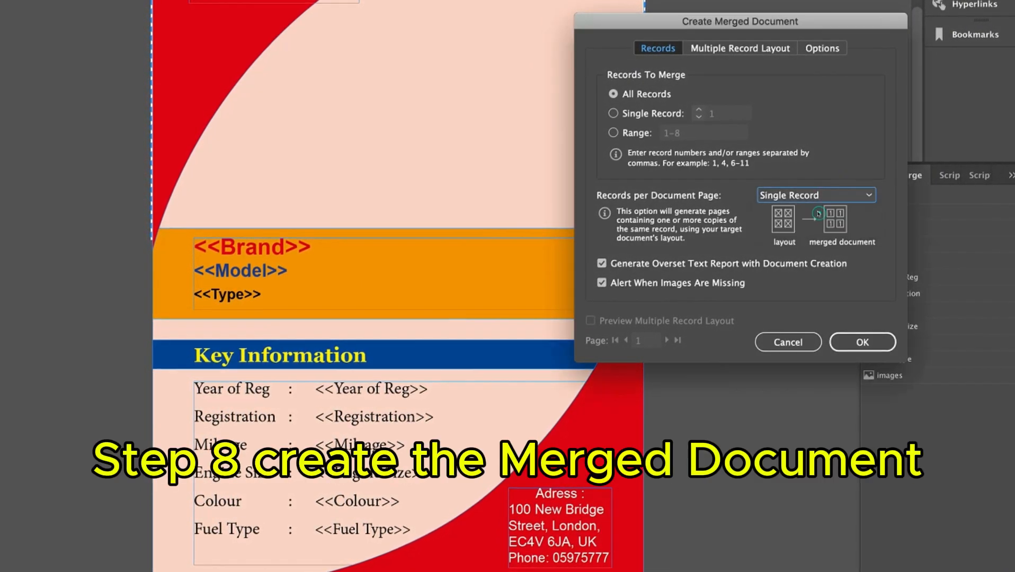
# - Generate the merged document from the car records and review its pages, switching to Preview screen mode without frame edges
pyautogui.click(865, 344)
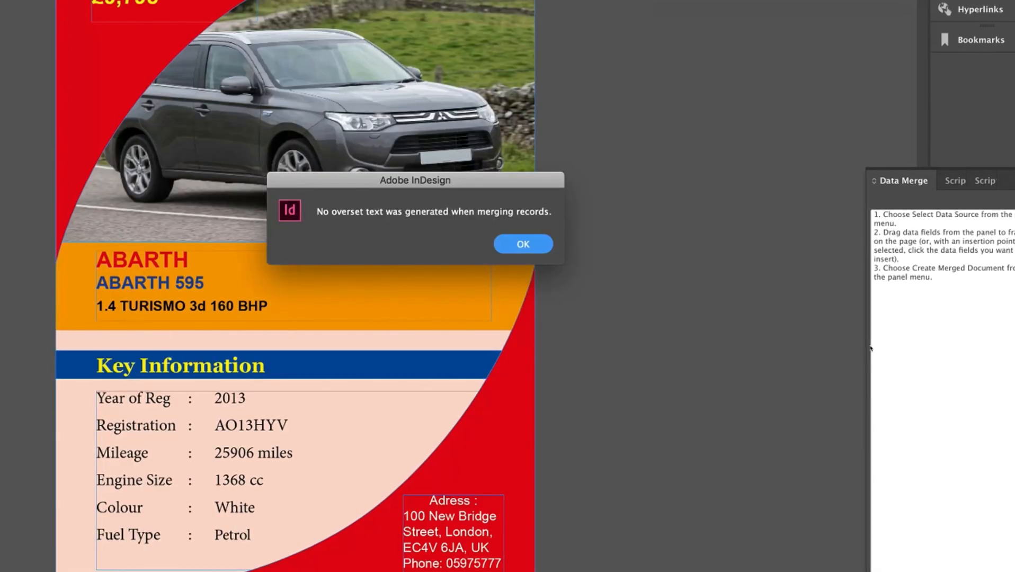
pyautogui.click(523, 243)
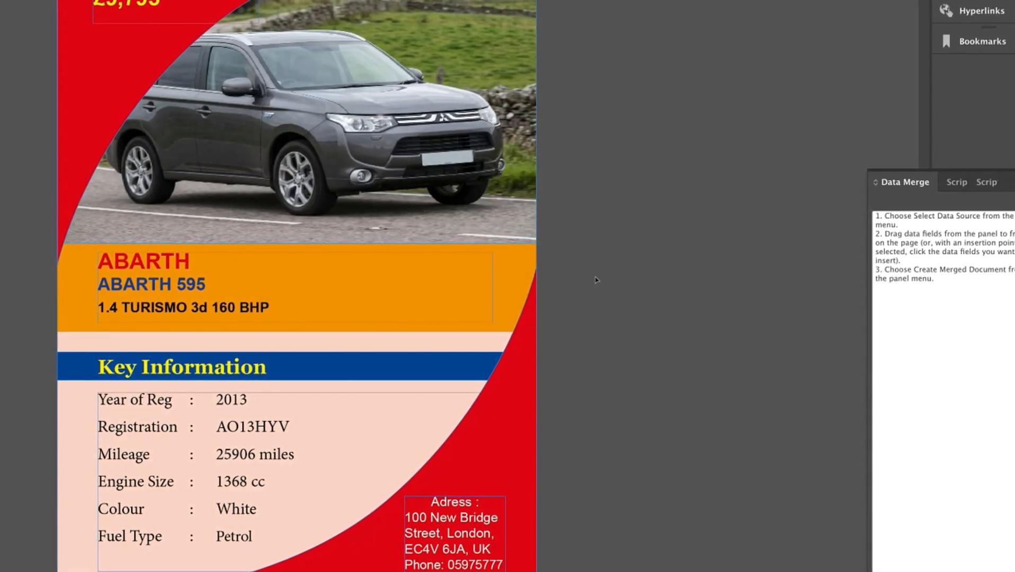
pyautogui.scroll(-5, 595, 279)
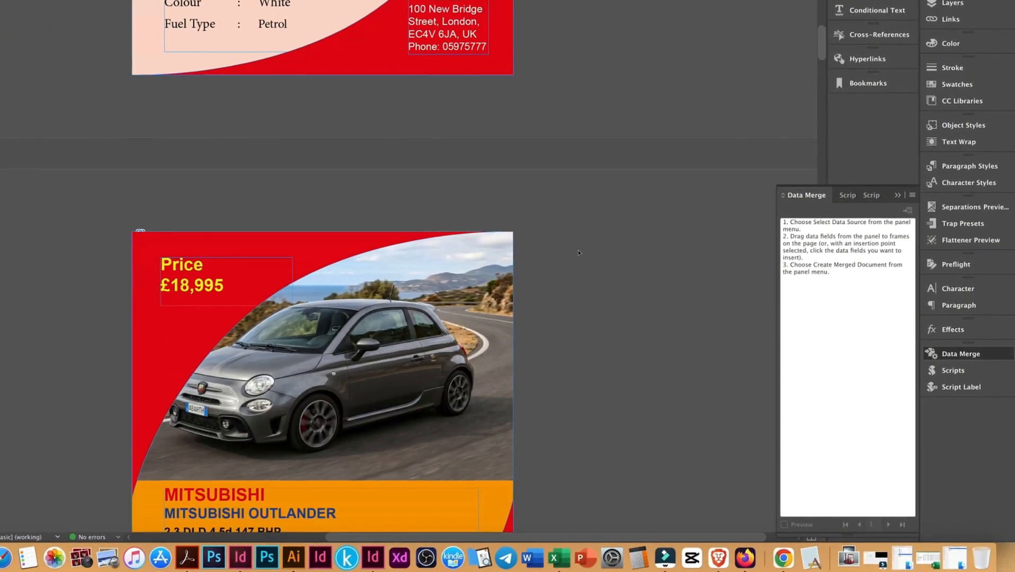
pyautogui.scroll(-5, 578, 253)
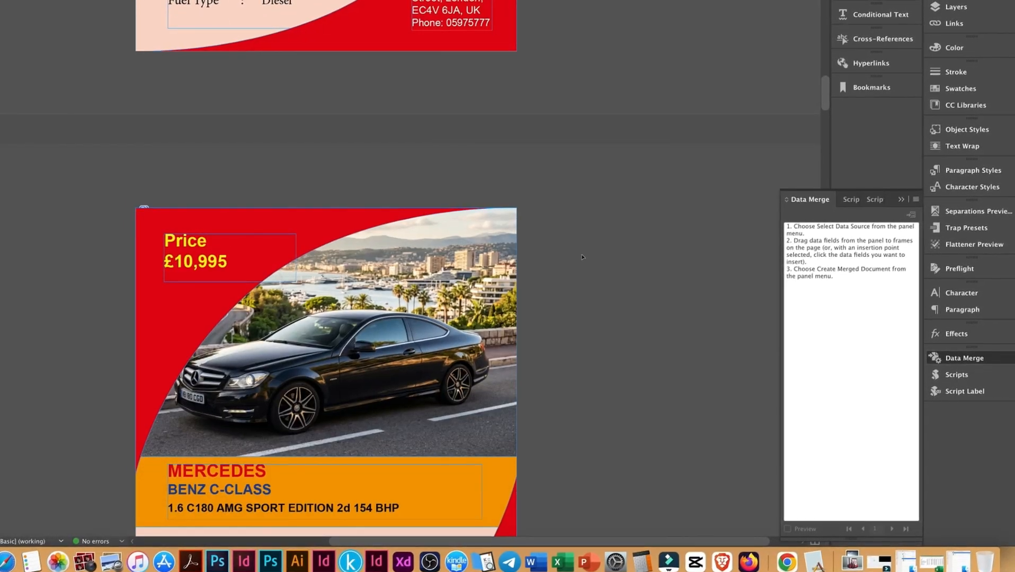
pyautogui.scroll(-5, 582, 257)
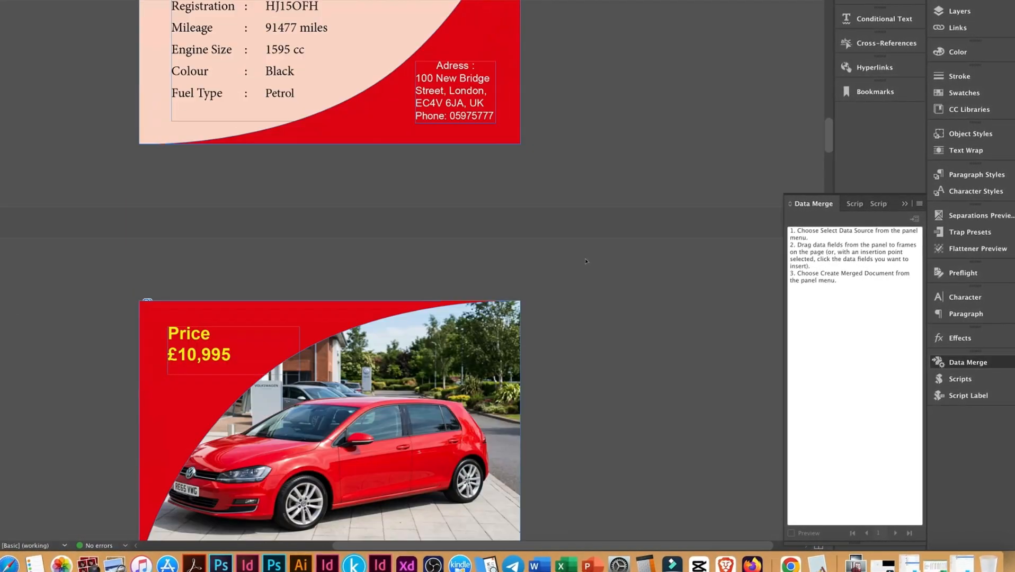
pyautogui.scroll(-4, 586, 262)
pyautogui.scroll(-3, 588, 264)
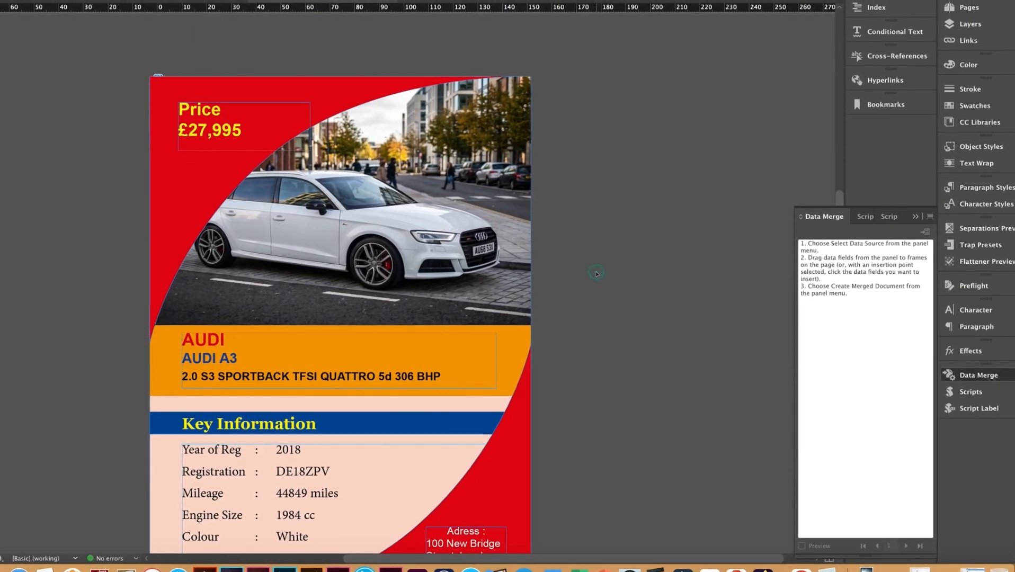
pyautogui.press('w')
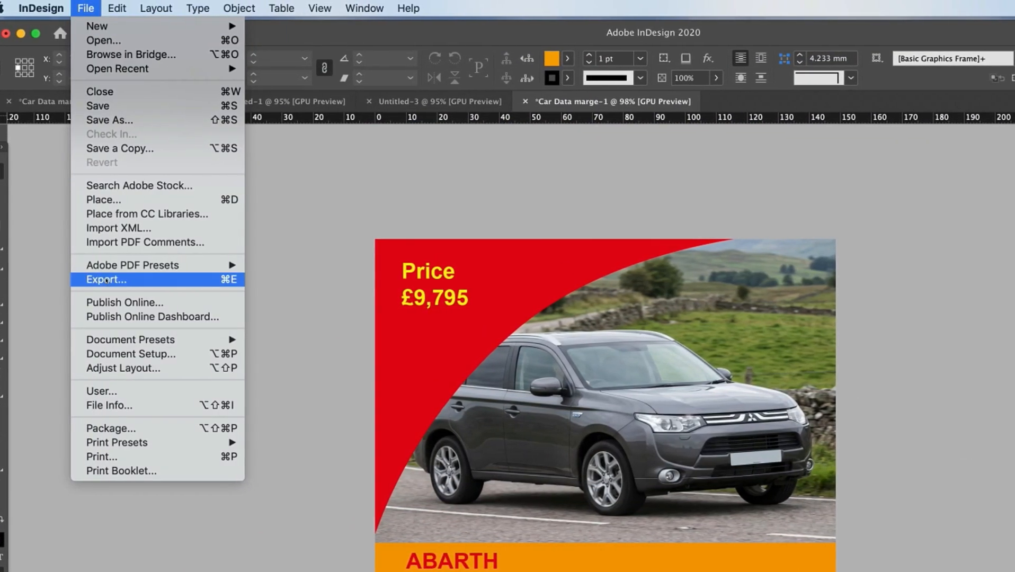
# - Set up a PDF export of the merged document as Car Data marge-1 with the [High Quality Print] preset
pyautogui.click(115, 279)
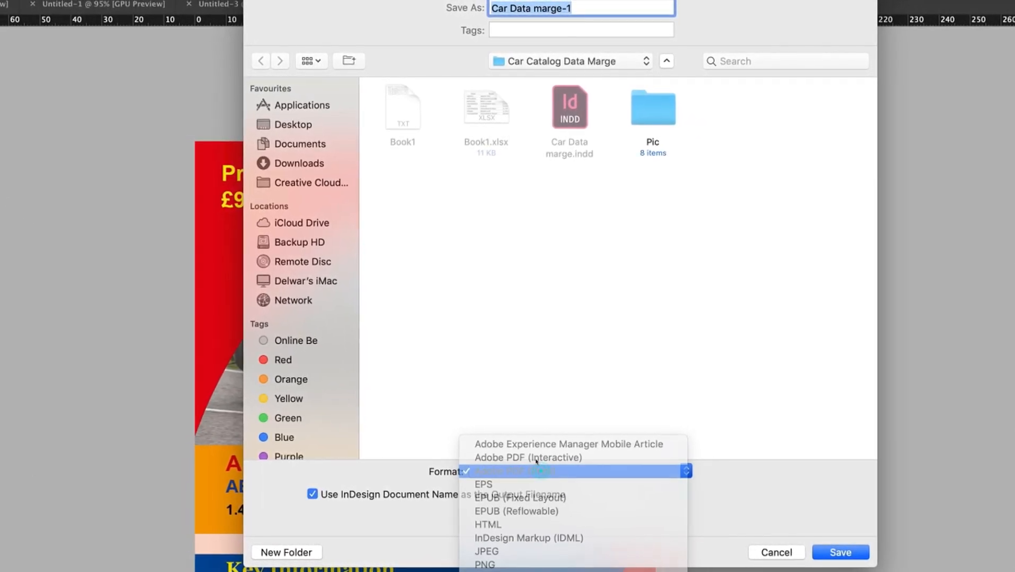
pyautogui.click(835, 553)
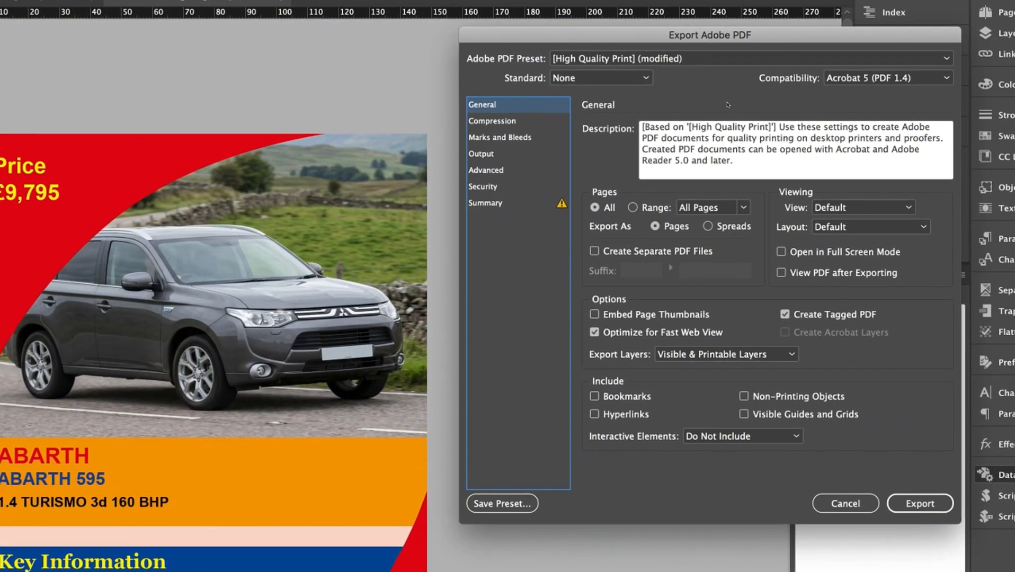
pyautogui.click(640, 55)
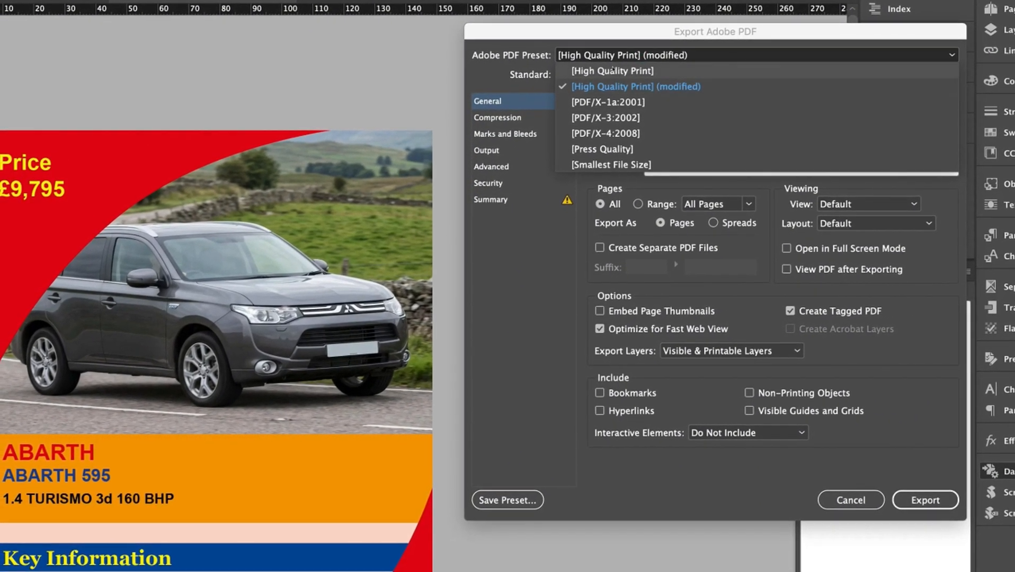
pyautogui.click(608, 73)
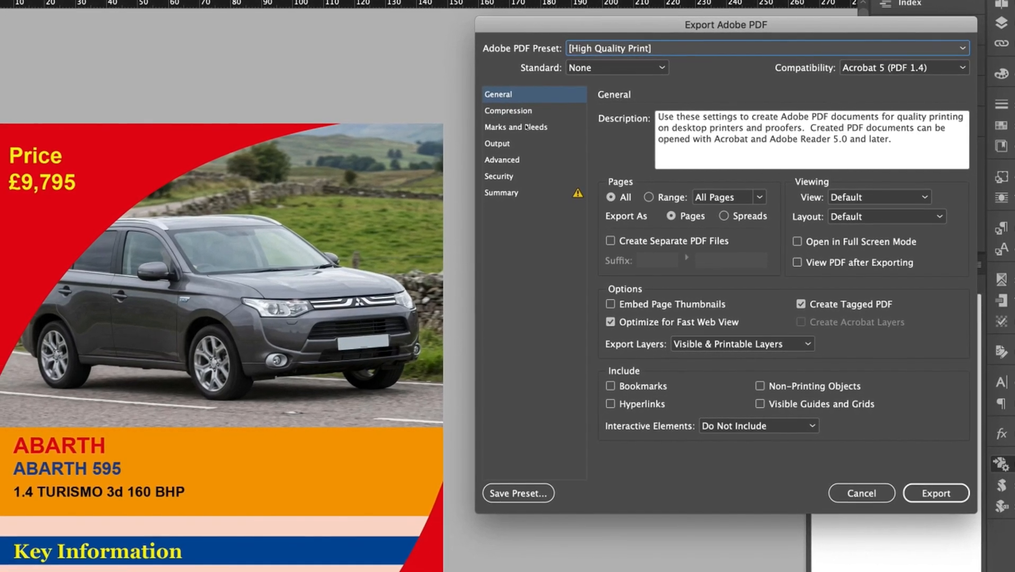
# - Include crop marks and the document bleed settings in the PDF, and export it
pyautogui.click(523, 129)
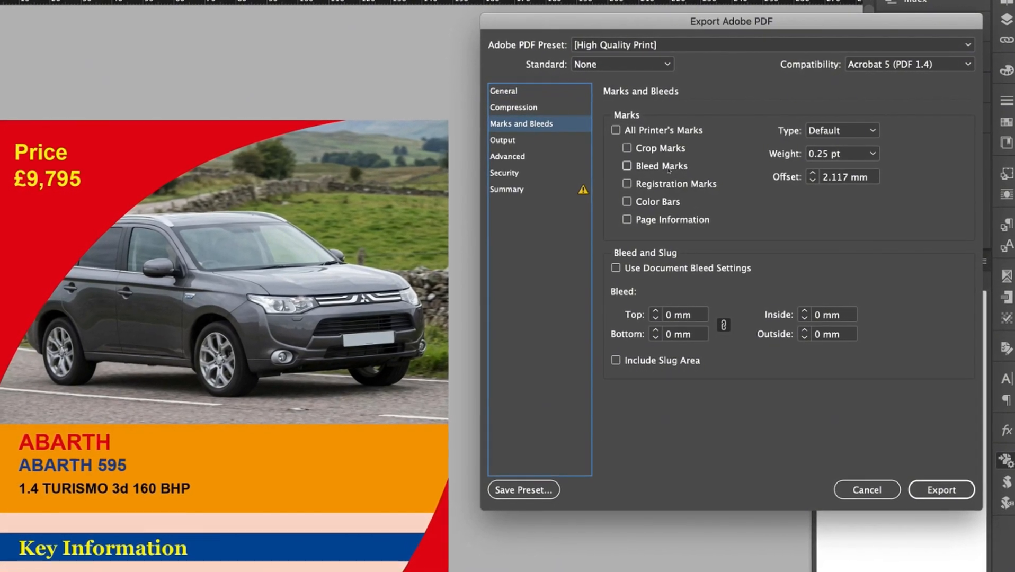
pyautogui.click(628, 146)
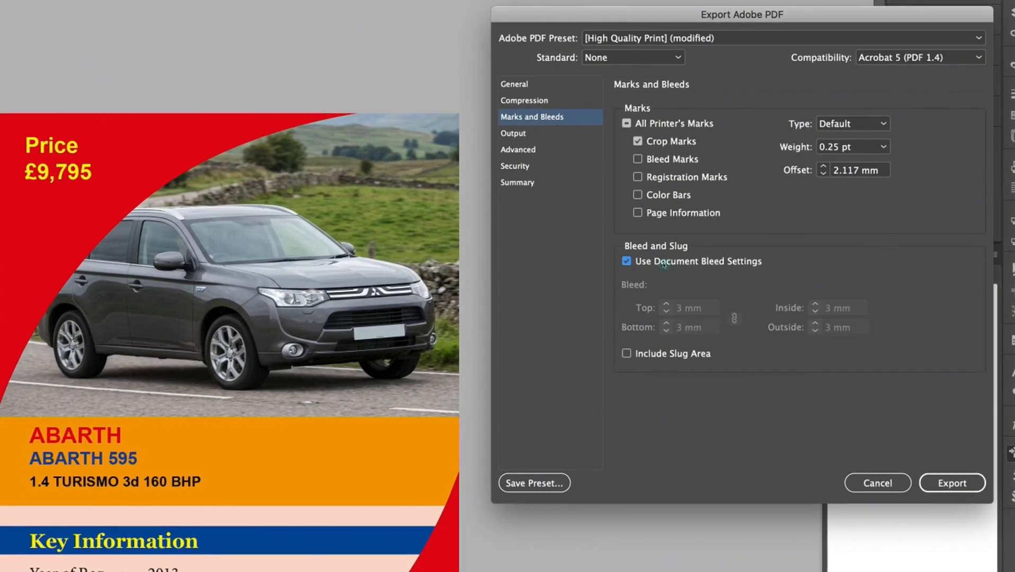
pyautogui.click(968, 475)
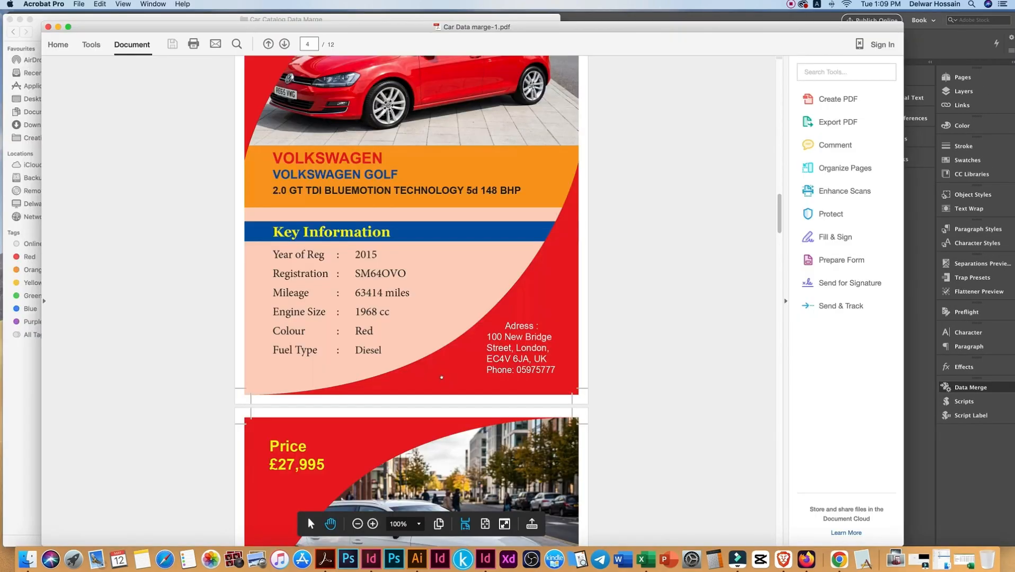
# - Examine the car pages of the exported Car Data marge-1.pdf in Acrobat Pro and return to the first page
pyautogui.scroll(-5, 441, 378)
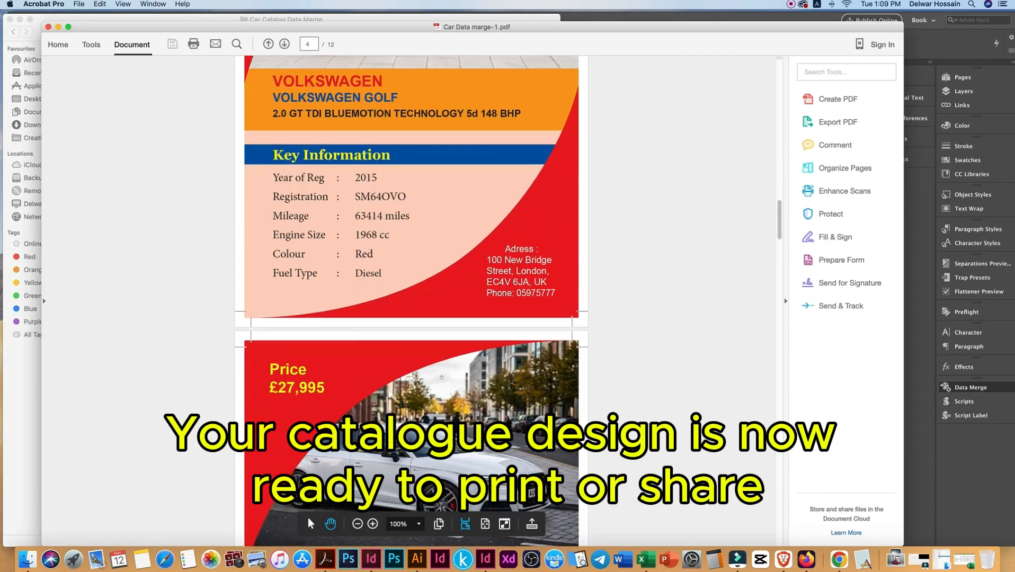
pyautogui.scroll(-5, 442, 378)
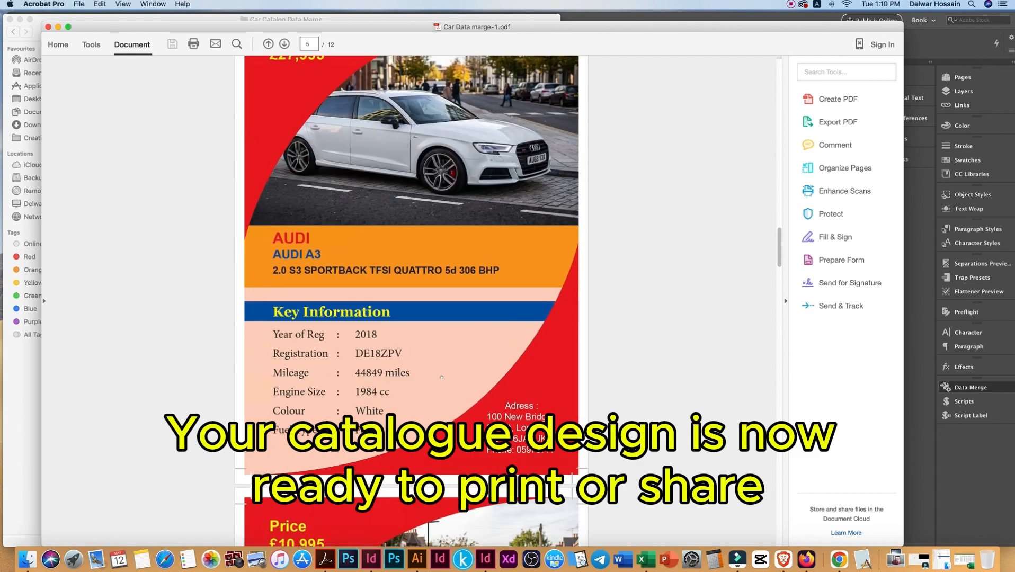
pyautogui.scroll(-8, 441, 377)
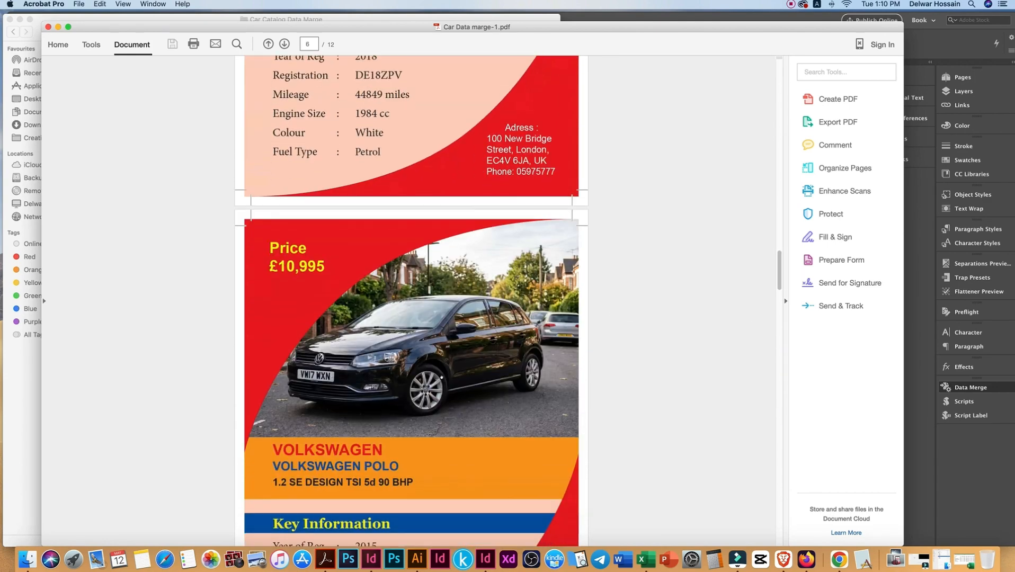
pyautogui.scroll(-3, 441, 377)
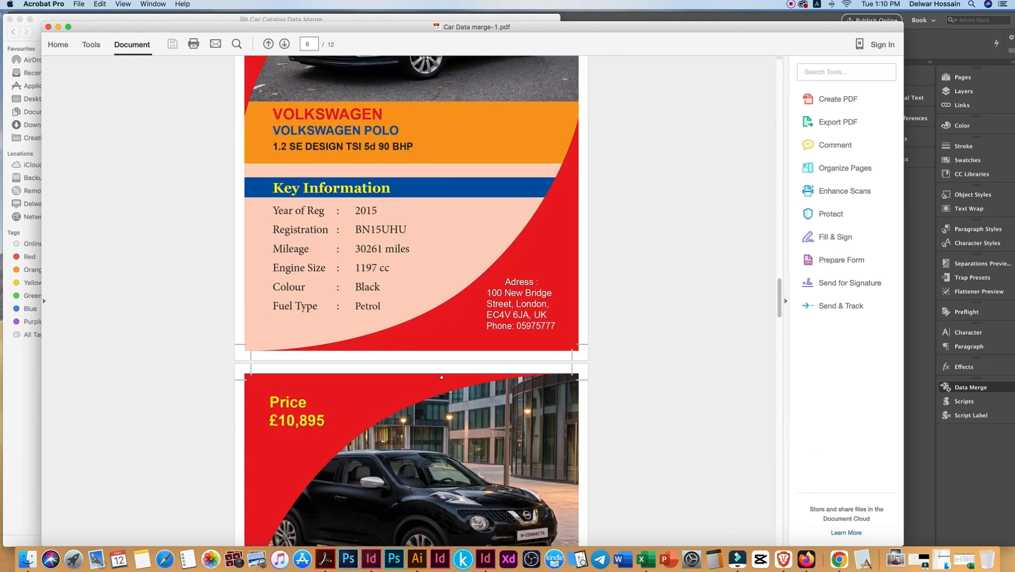
pyautogui.scroll(20, 441, 377)
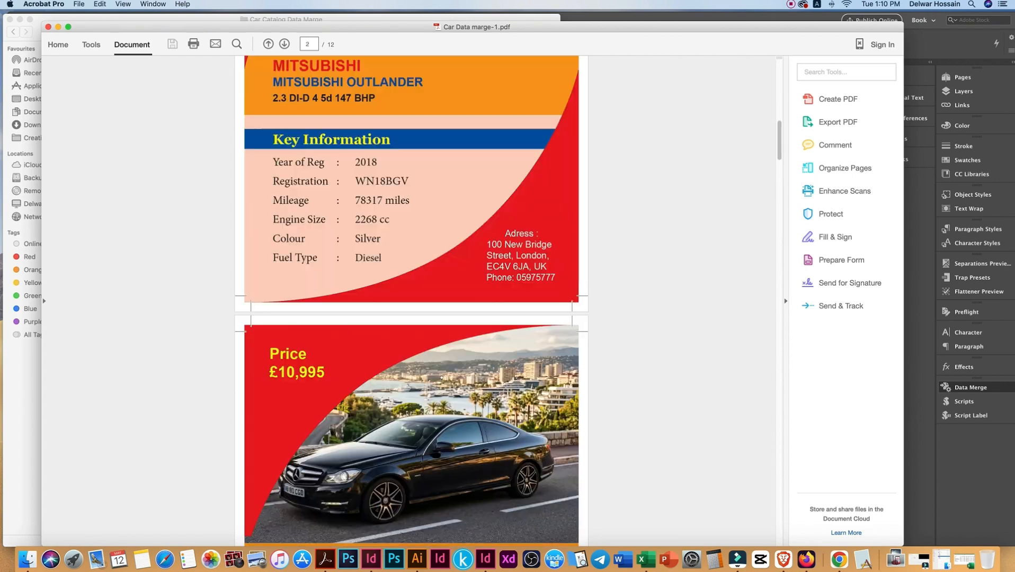
pyautogui.scroll(8, 441, 378)
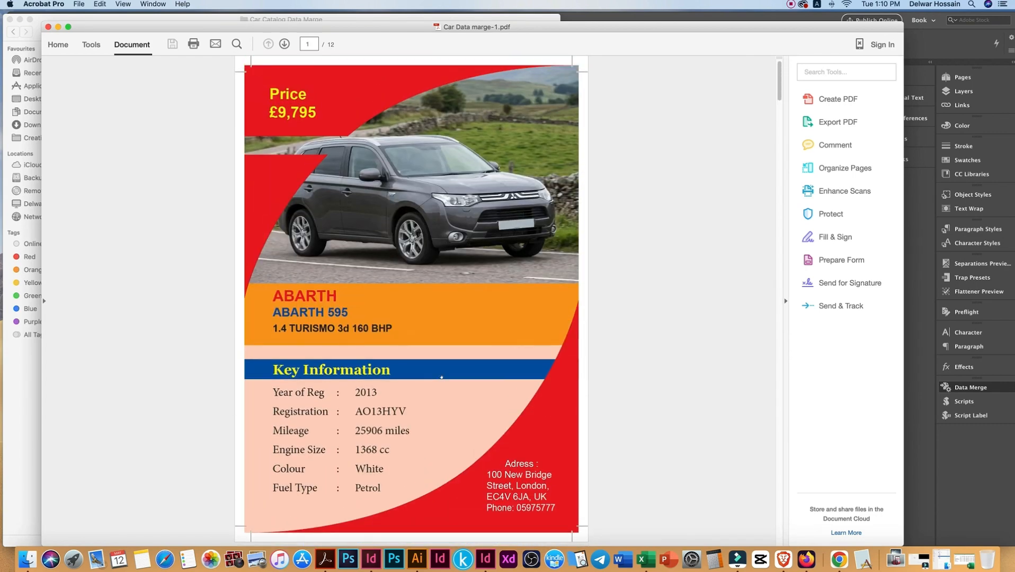
pyautogui.scroll(-1, 441, 377)
pyautogui.scroll(1, 441, 378)
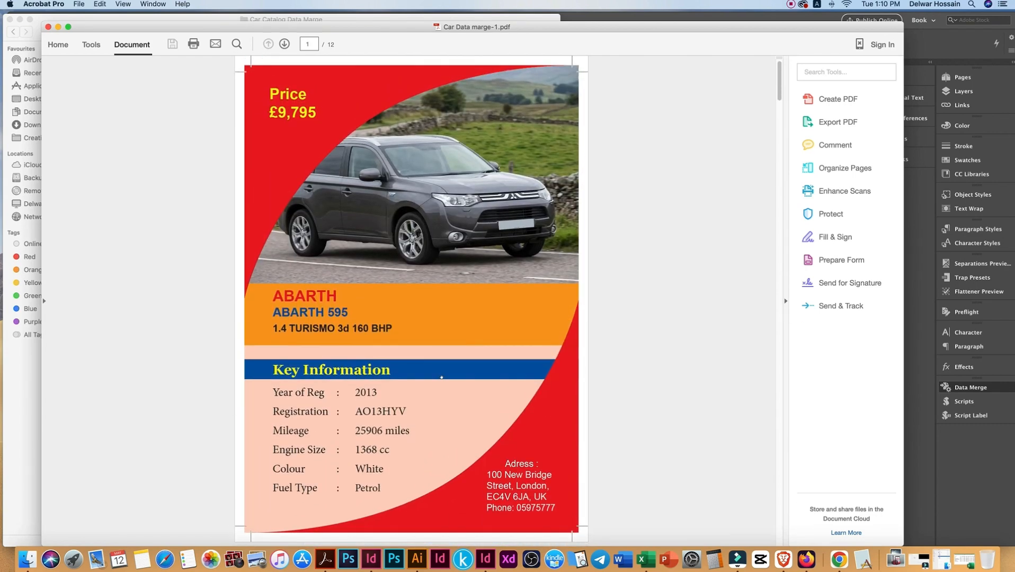